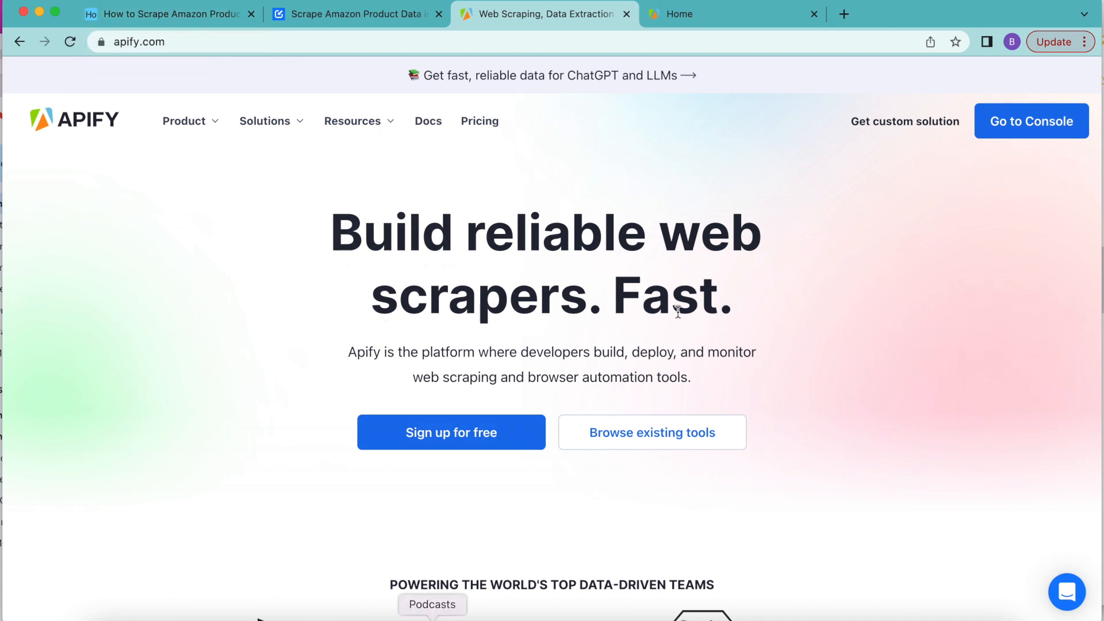
Step: Review the Apify homepage and console, and read the Apify account creation and onboarding instructions in the Data Fetcher blog guide
scroll(466, 457, "down", 5)
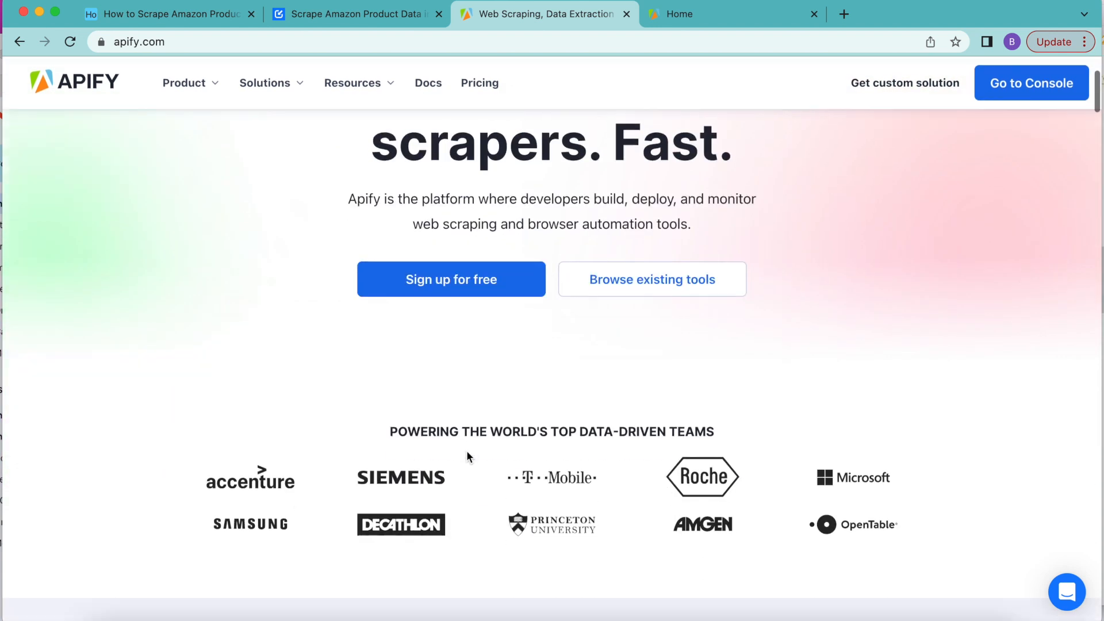
scroll(467, 457, "up", 2)
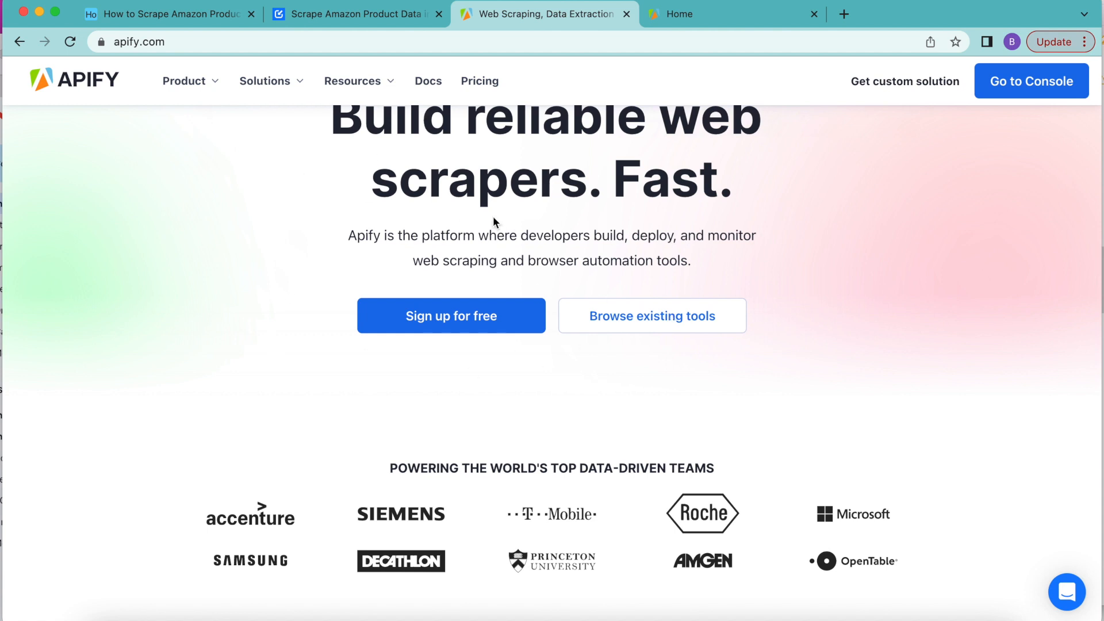
scroll(564, 241, "up", 3)
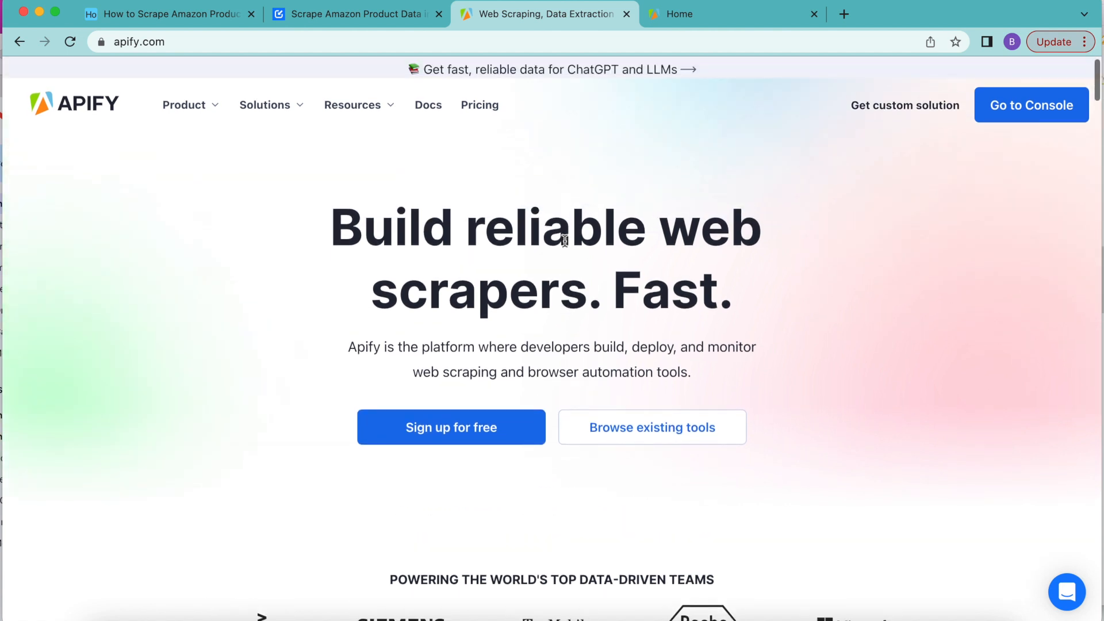
left_click(773, 15)
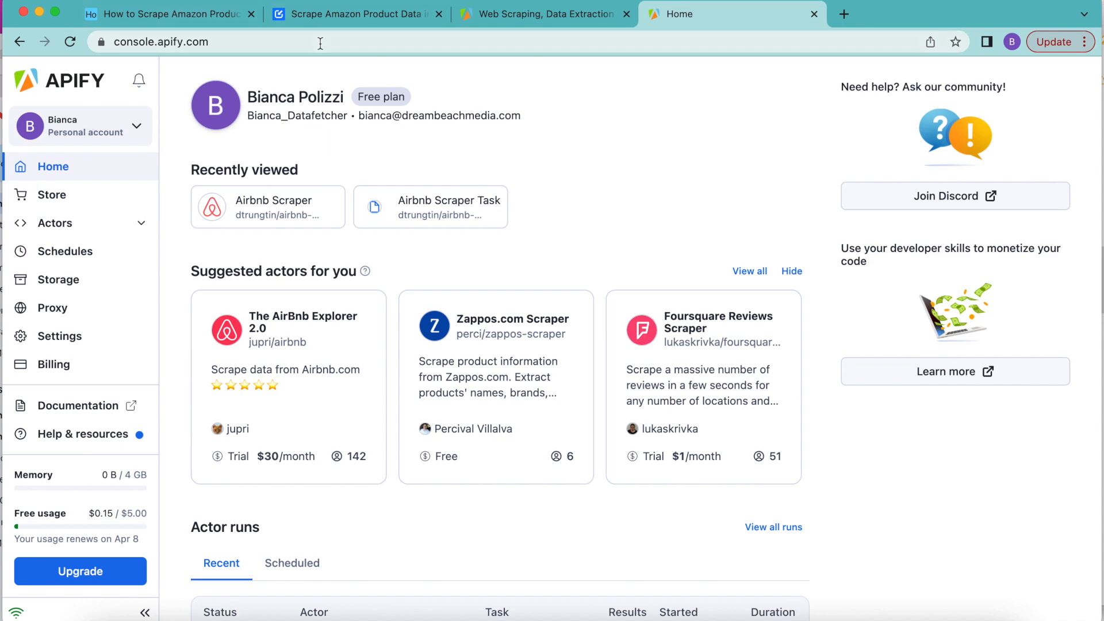
left_click(343, 11)
scroll(454, 315, "down", 5)
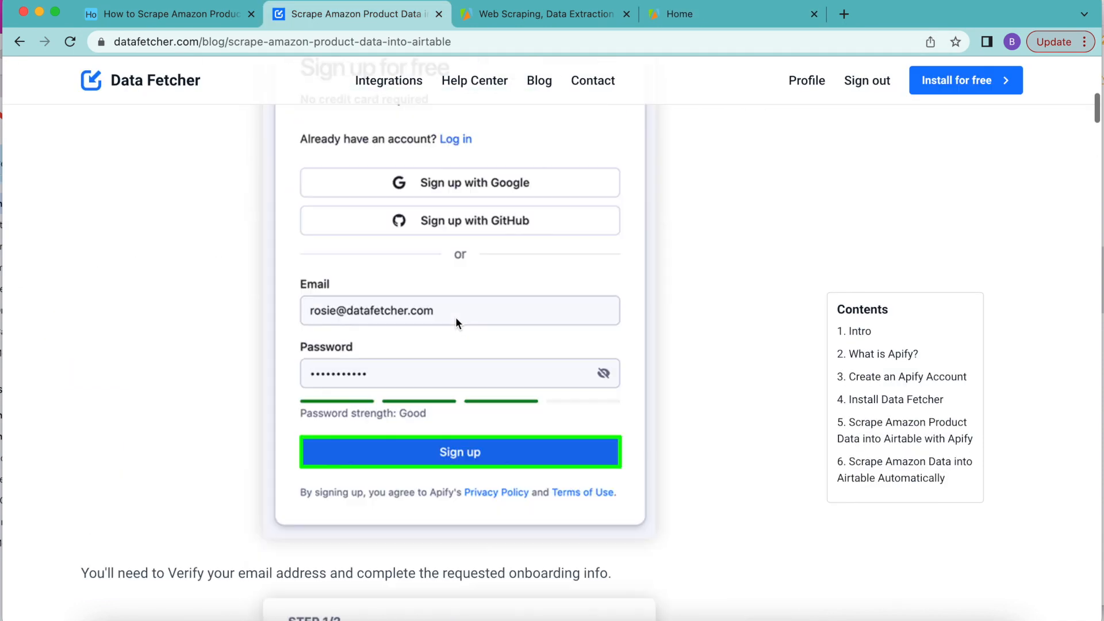
scroll(456, 317, "up", 3)
scroll(455, 316, "down", 4)
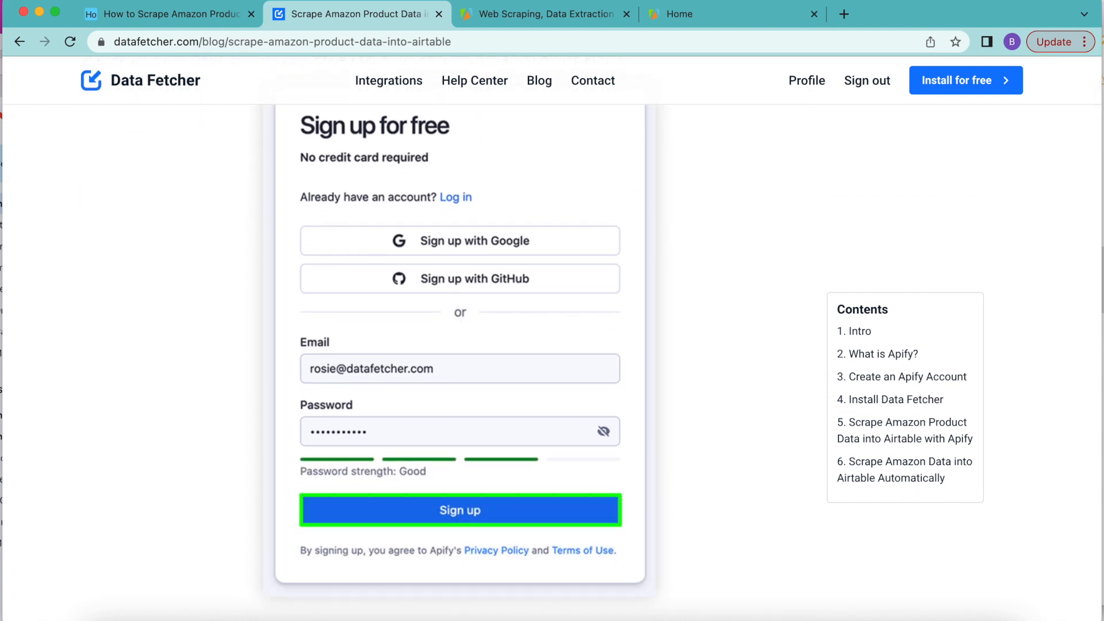
scroll(643, 376, "down", 6)
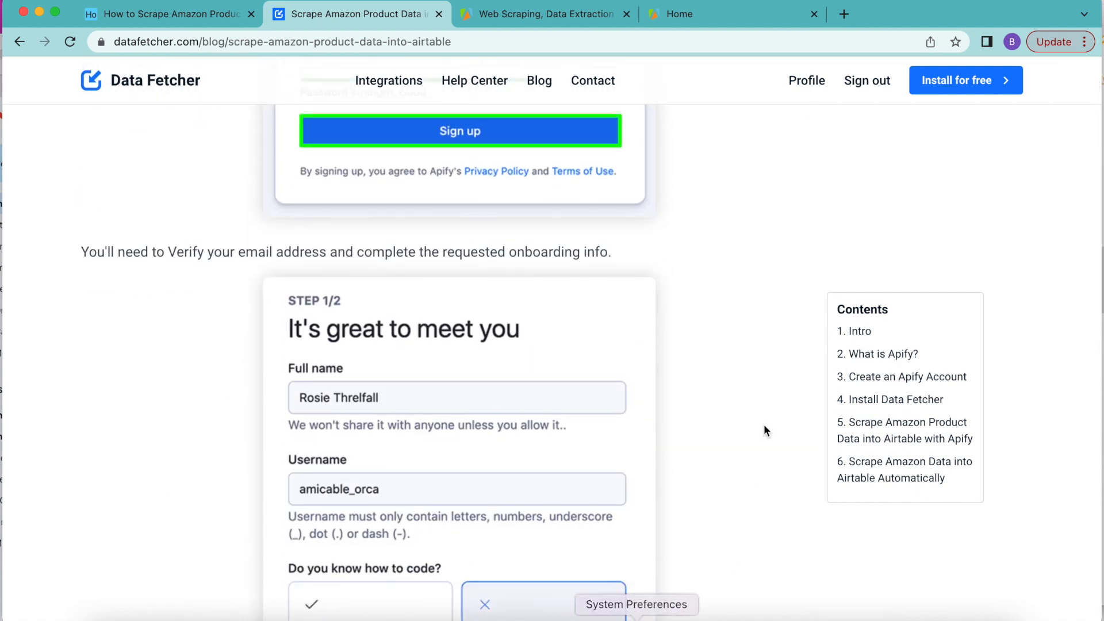
scroll(735, 405, "down", 10)
scroll(512, 189, "up", 3)
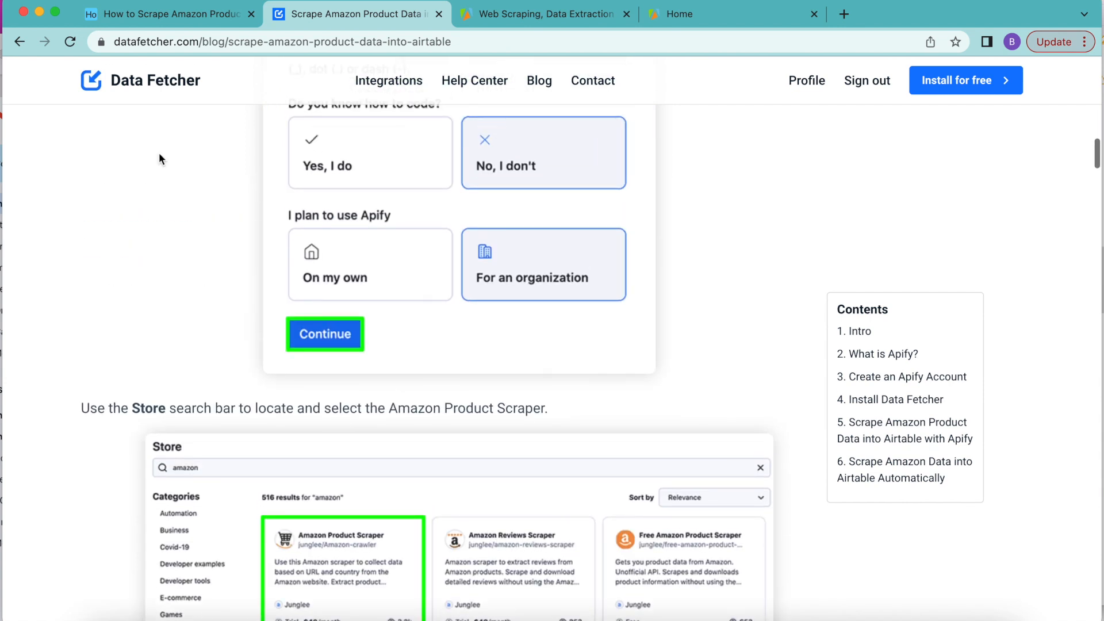
Step: Search the Apify Console store for "amazon" and open the Amazon Product Scraper actor by Junglee
left_click(660, 17)
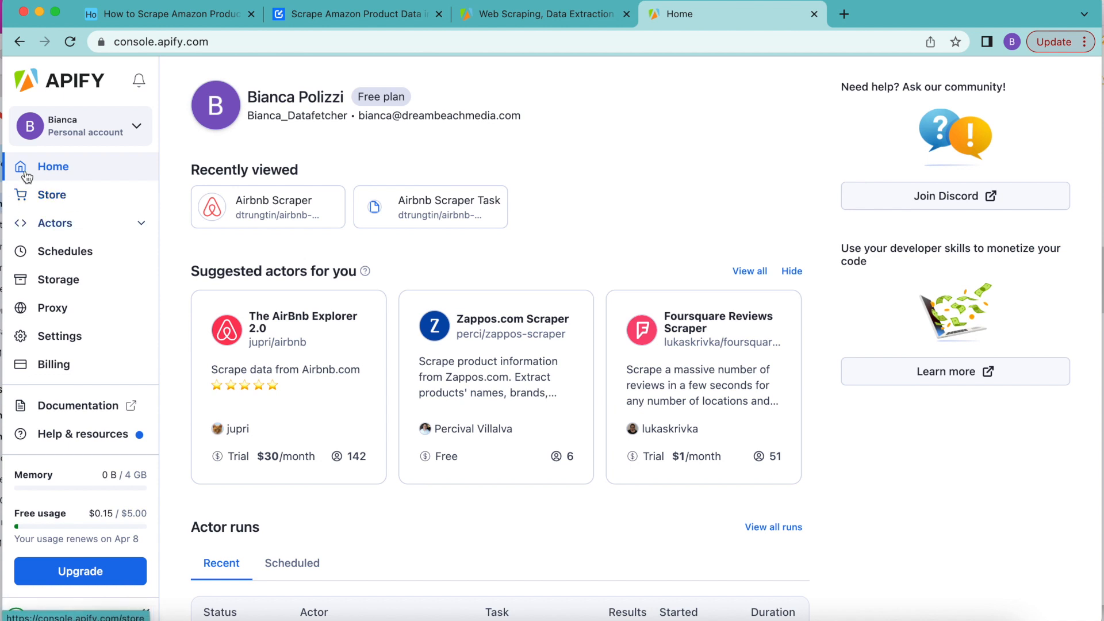
left_click(60, 199)
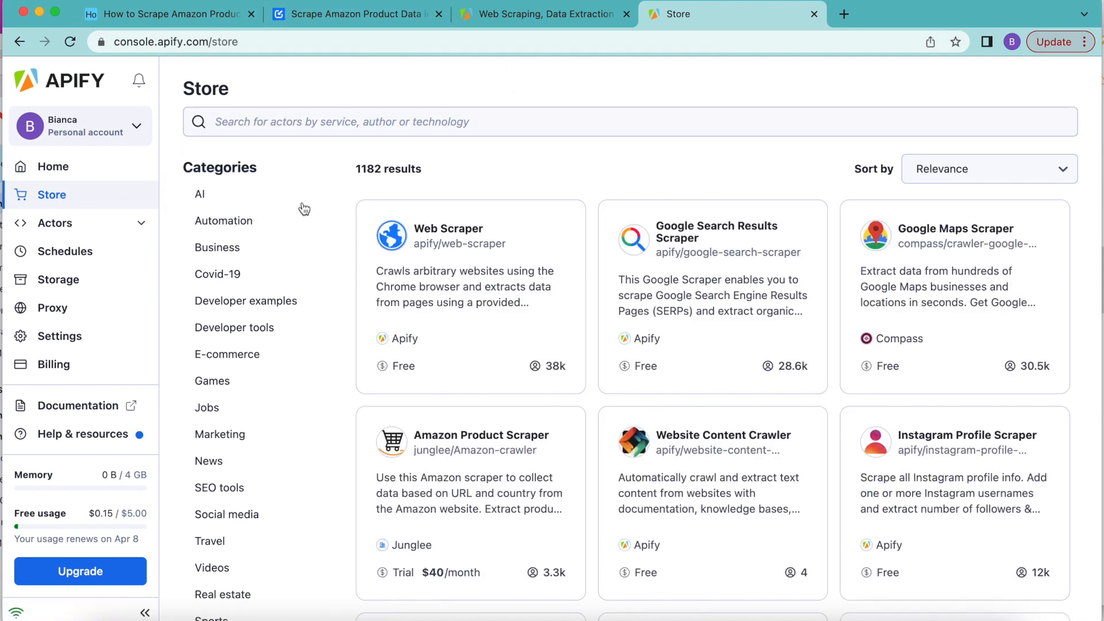
left_click(369, 125)
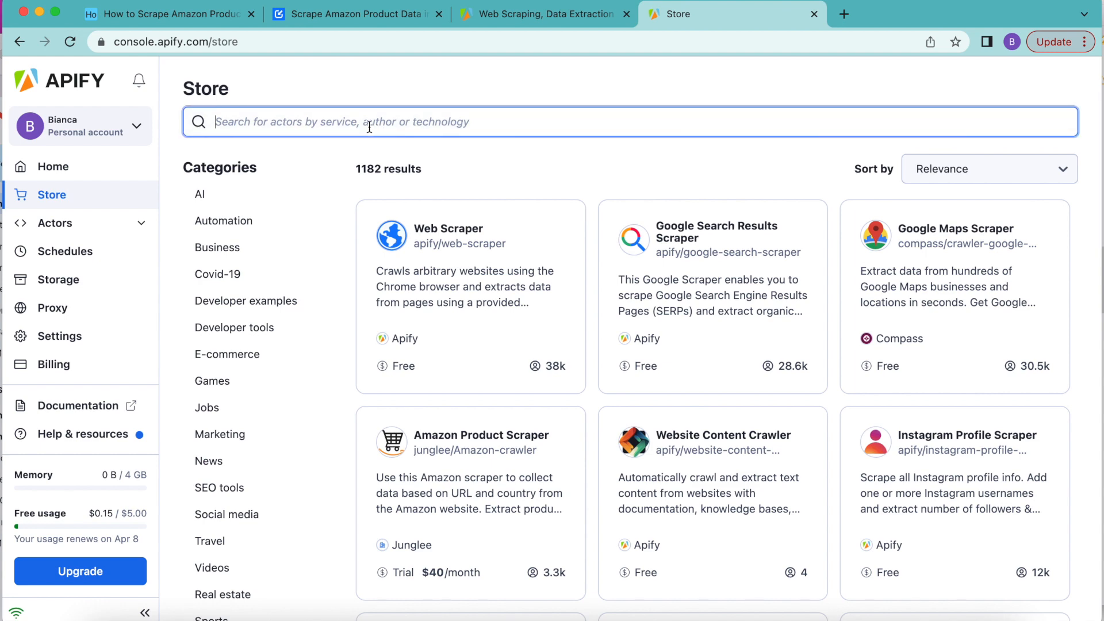
type("amaz")
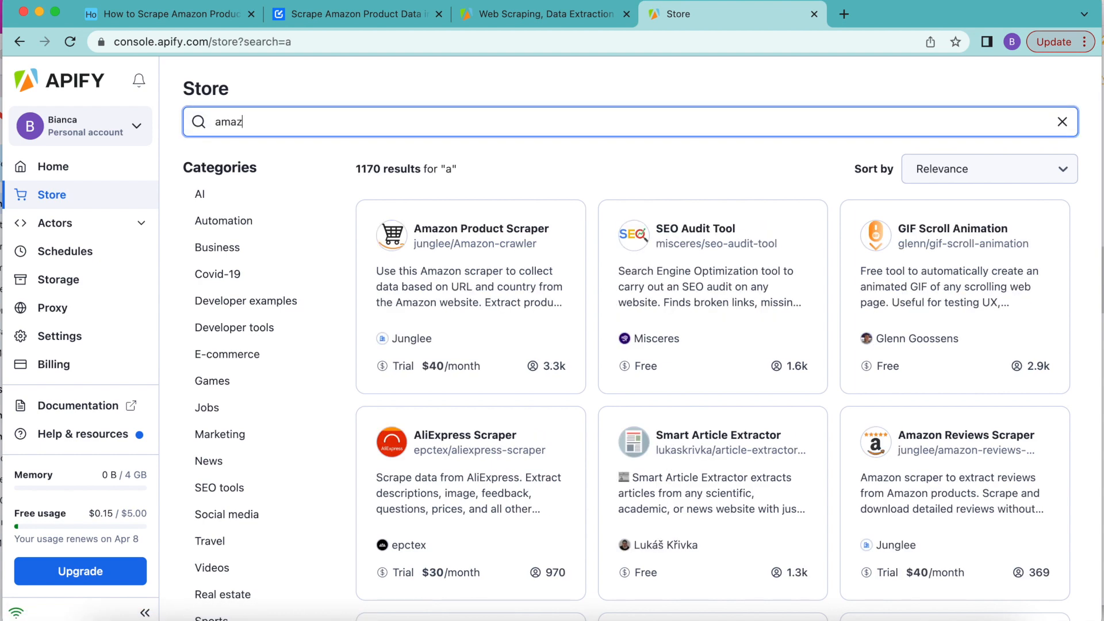
type("on")
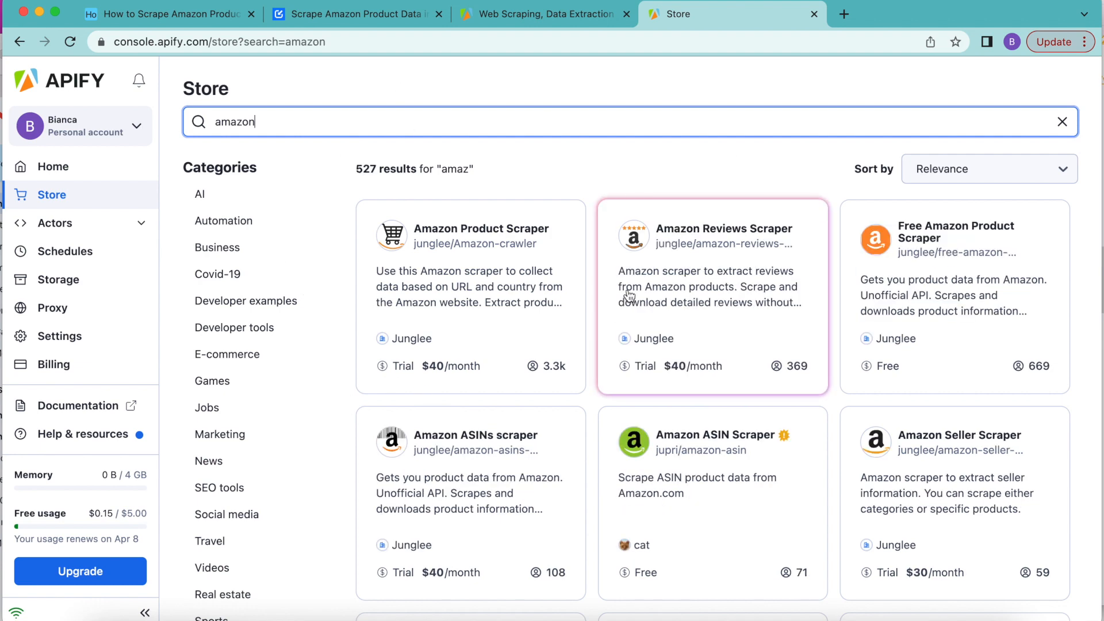
left_click(433, 284)
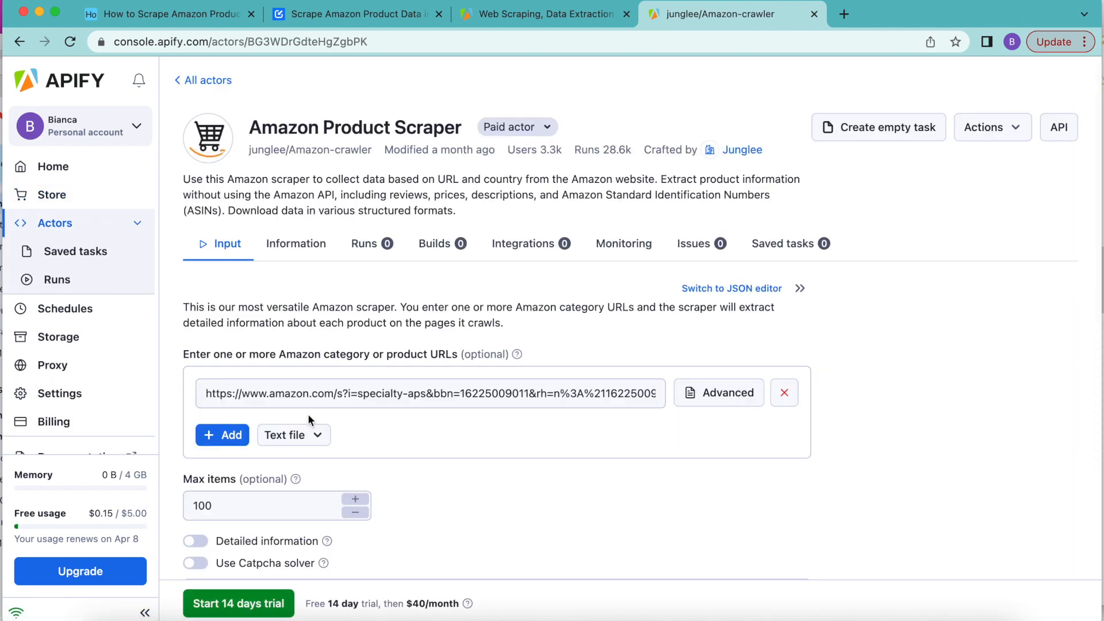
Step: Start the 14-day free trial of the Amazon Product Scraper
left_click(230, 610)
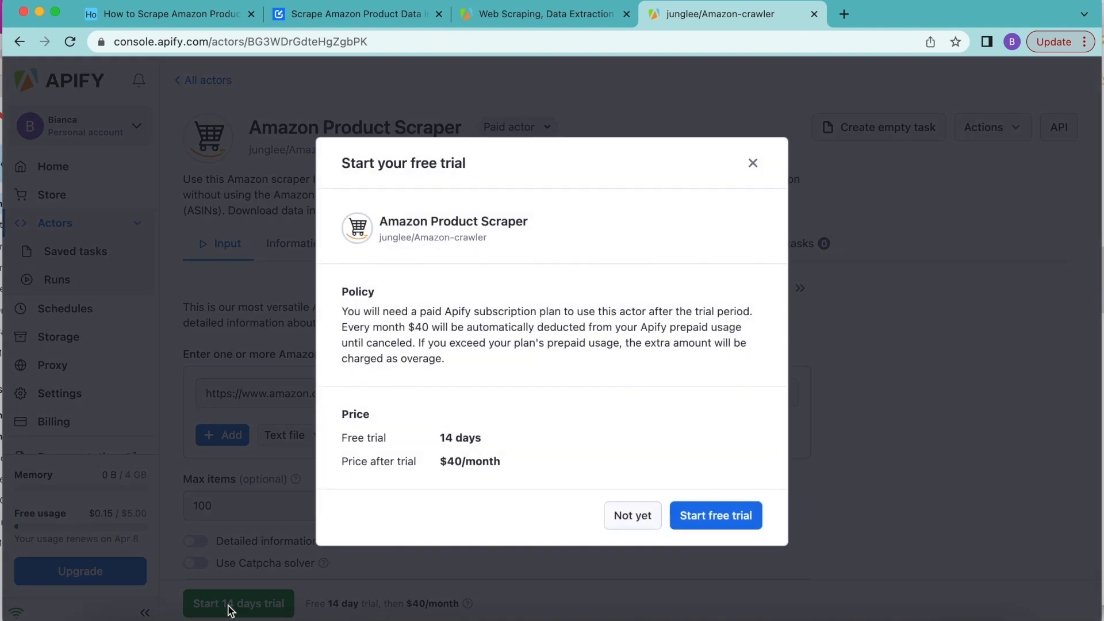
left_click(726, 518)
left_click(723, 518)
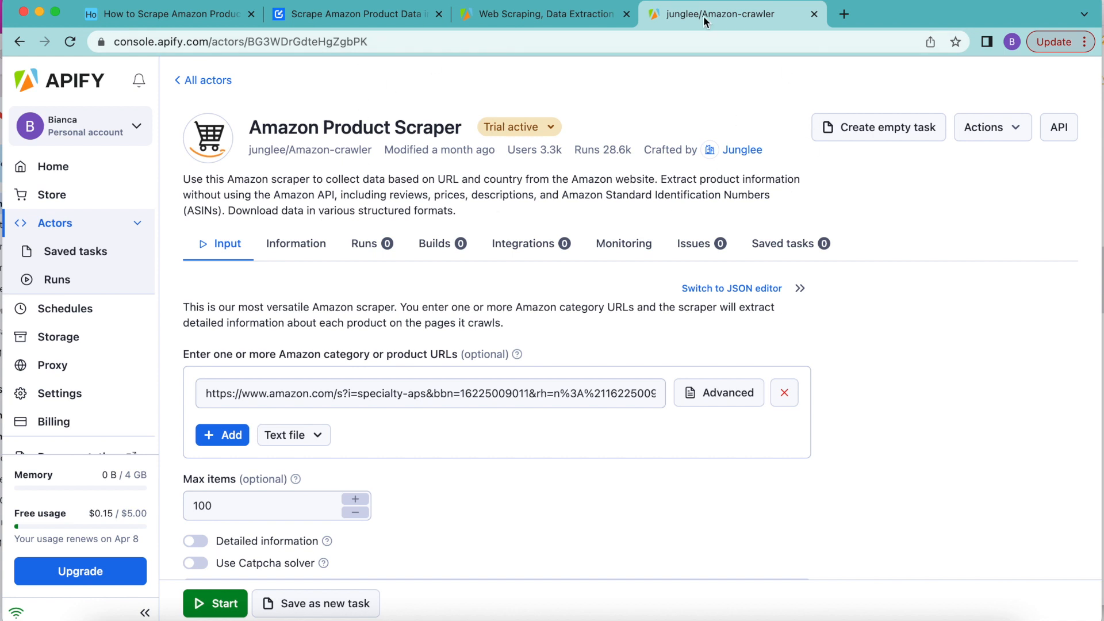
Step: Save the Amazon Product Scraper with its preset category URL and 100 max items as a new task, and run the task
scroll(637, 293, "up", 1)
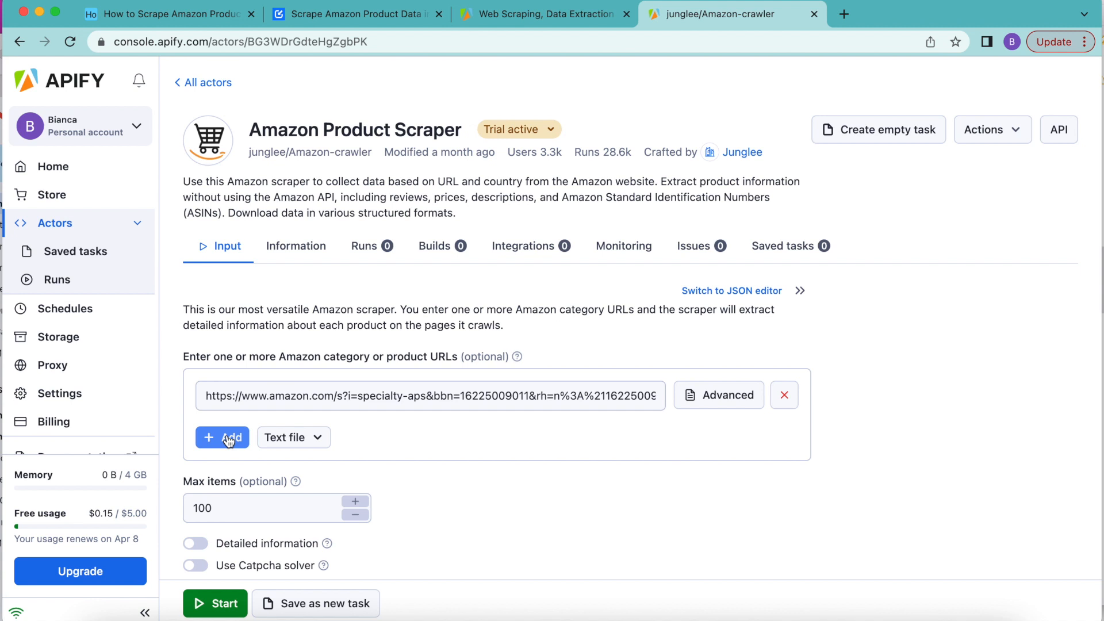
scroll(320, 457, "down", 2)
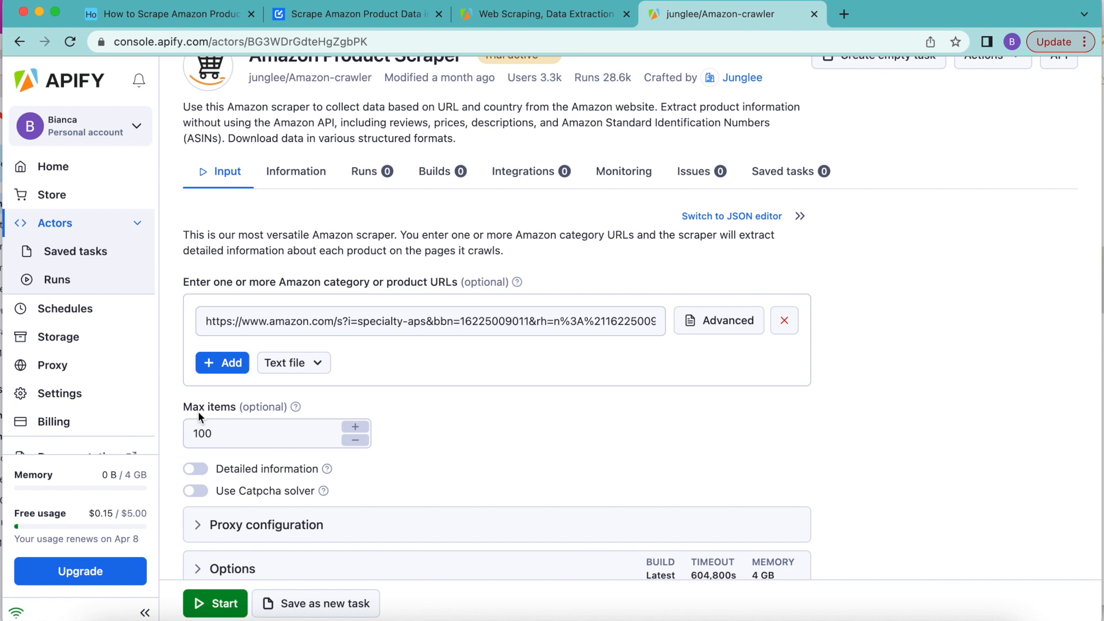
scroll(377, 301, "down", 1)
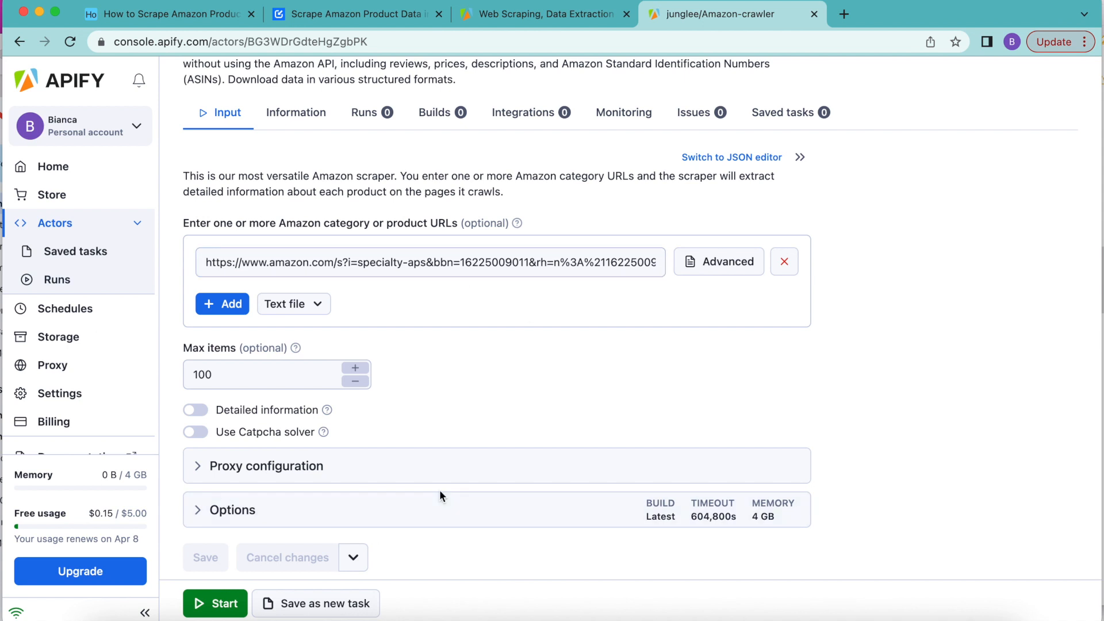
left_click(347, 604)
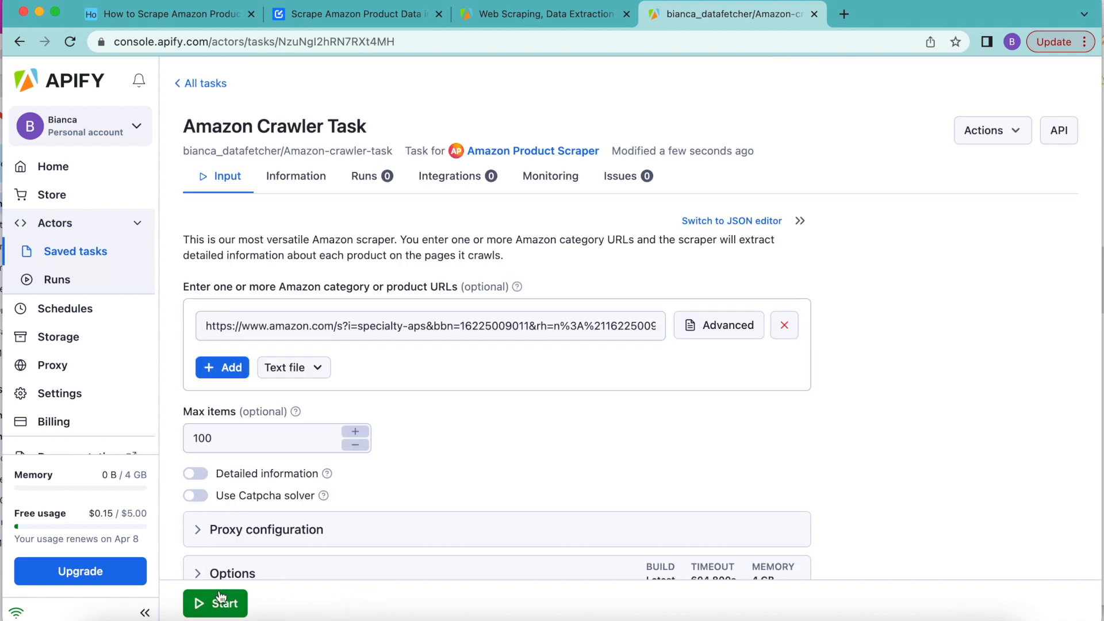
left_click(221, 603)
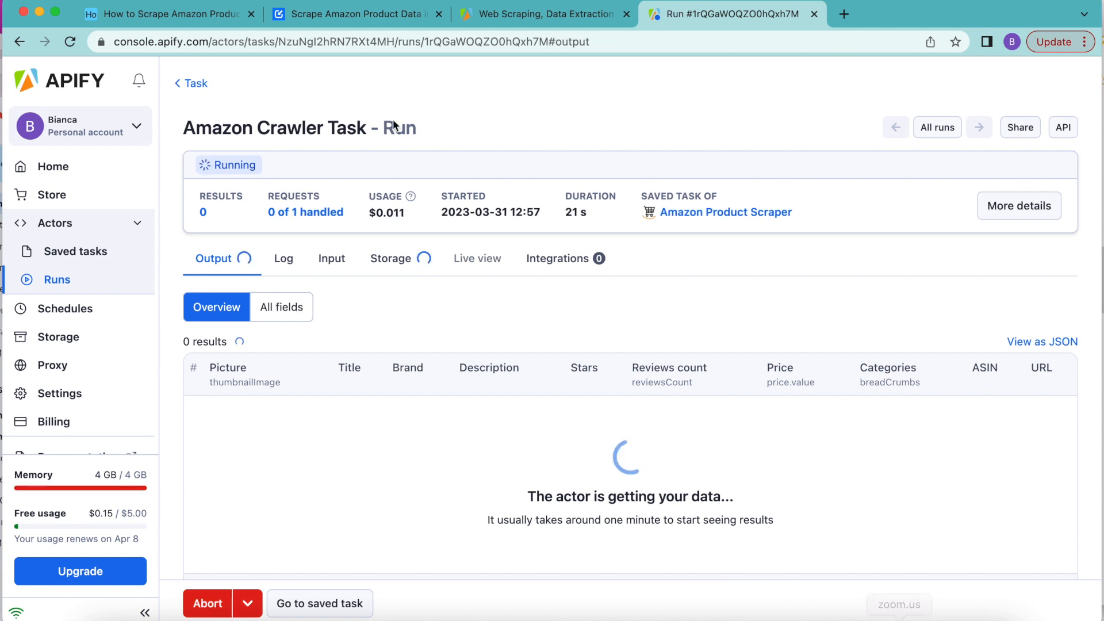
Step: Switch to the Airtable base, add the Data Fetcher extension from the marketplace, and continue into it with a Google account
left_click(198, 16)
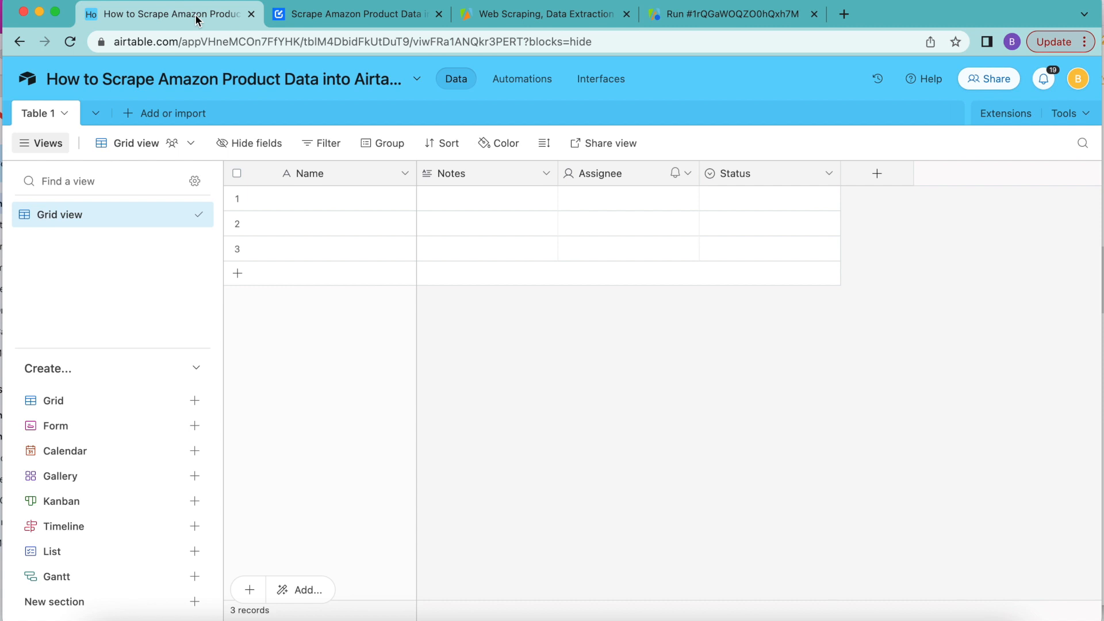
left_click(985, 121)
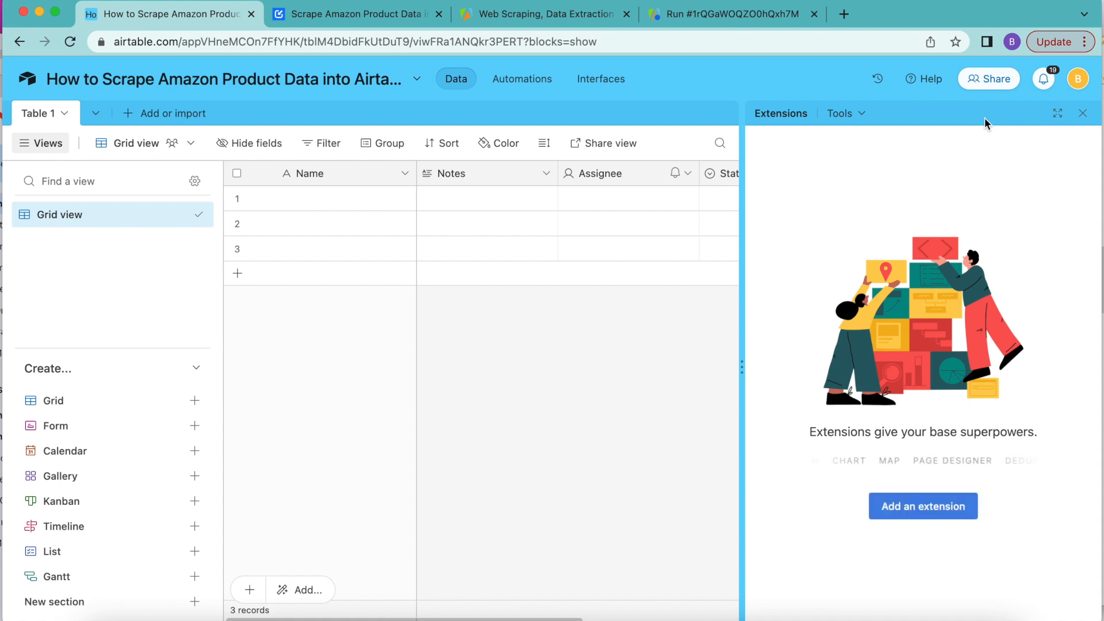
left_click(909, 510)
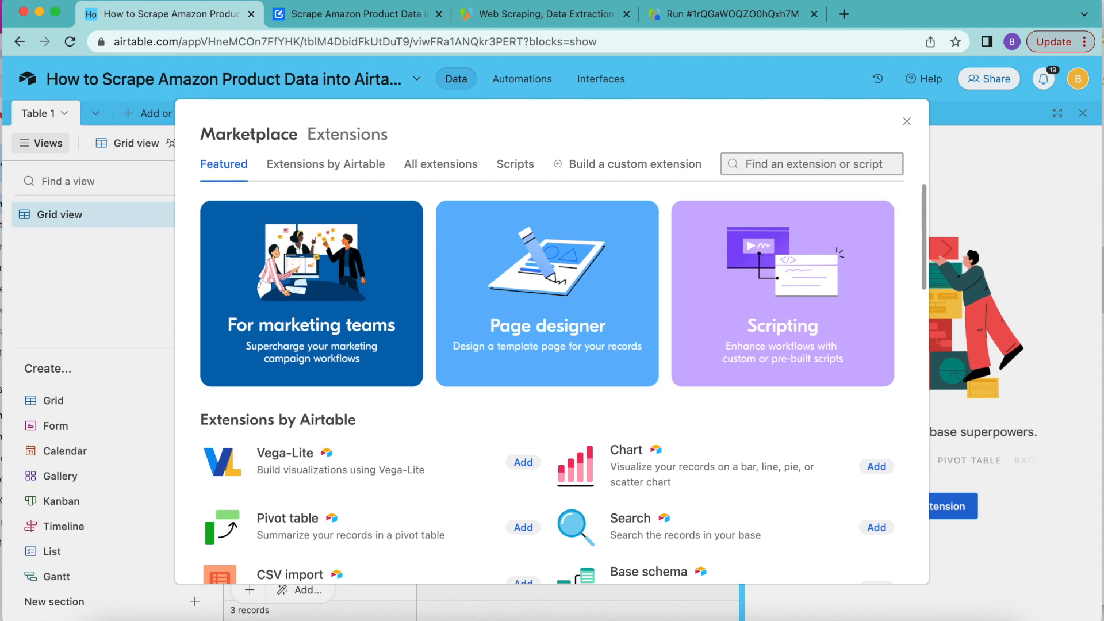
type("data fet")
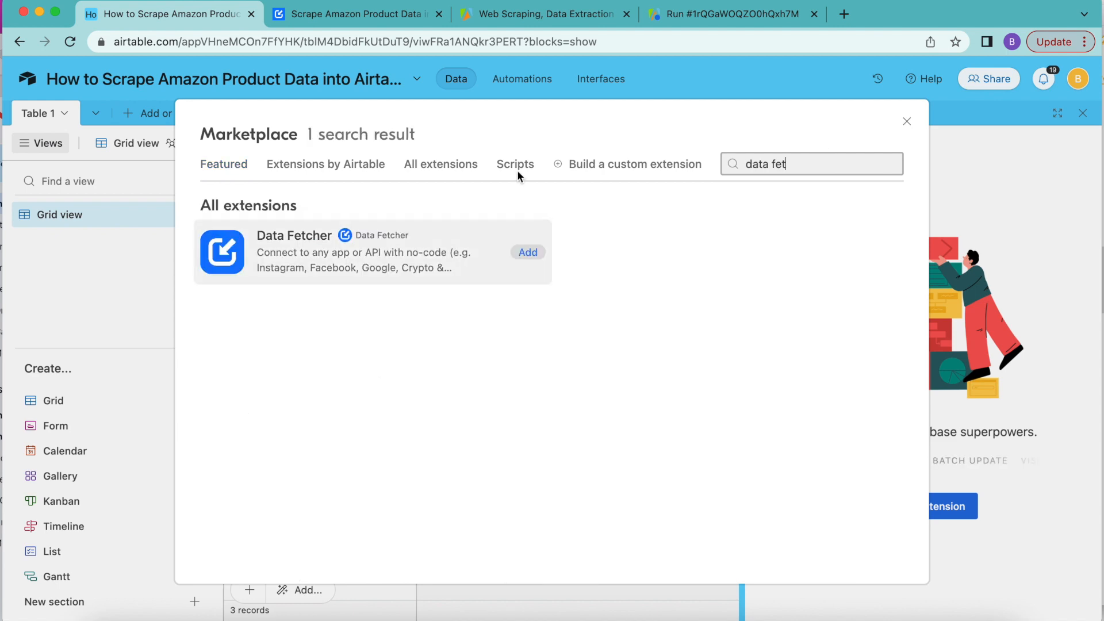
left_click(528, 253)
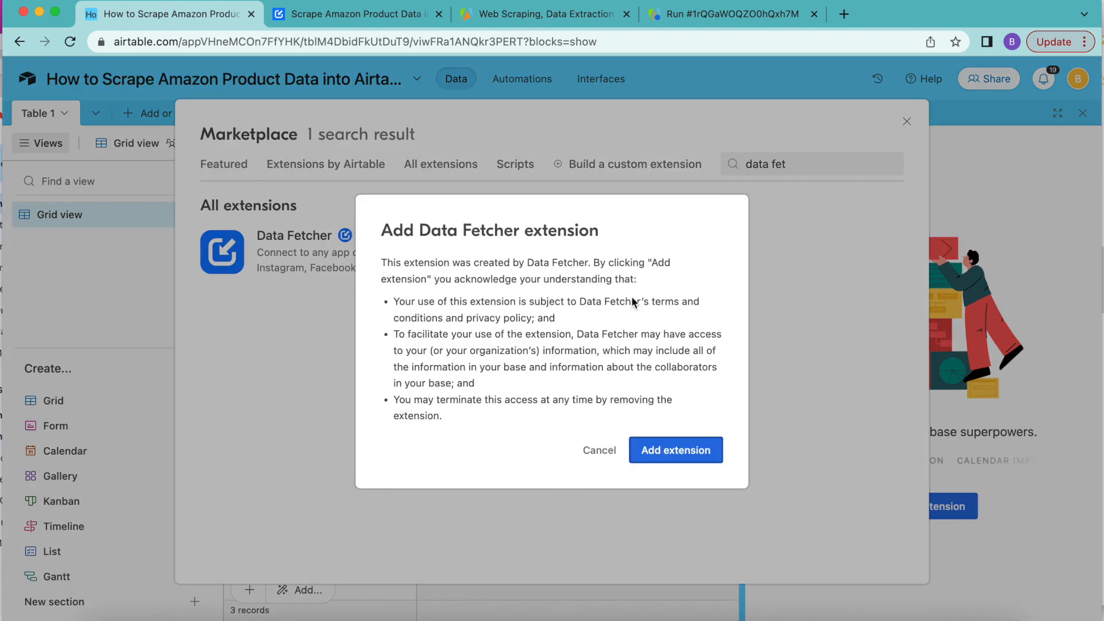
left_click(681, 459)
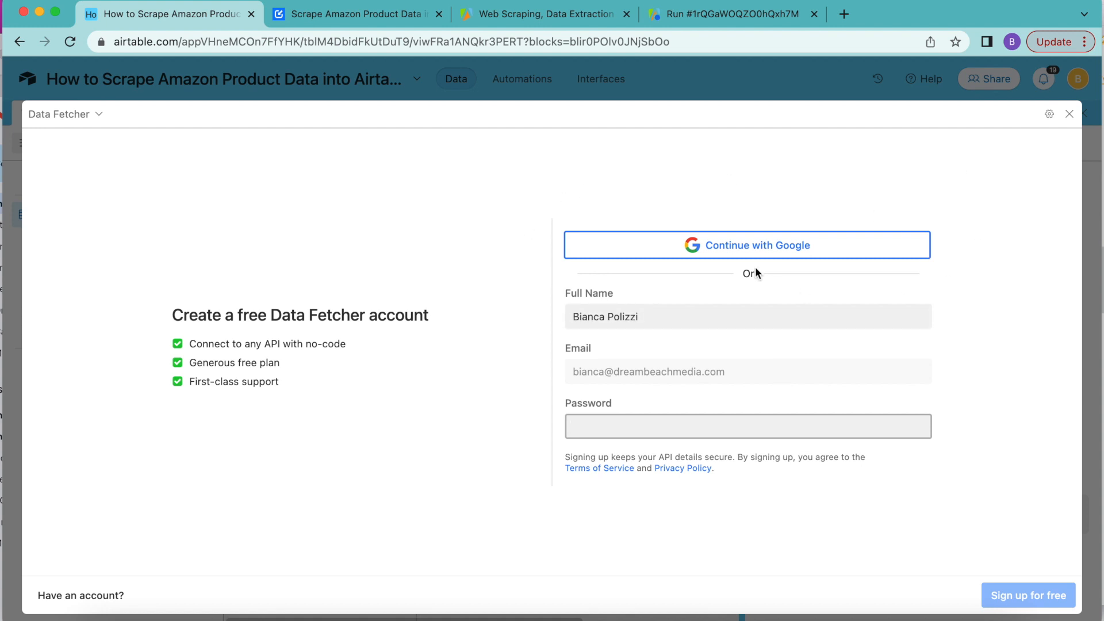
left_click(727, 242)
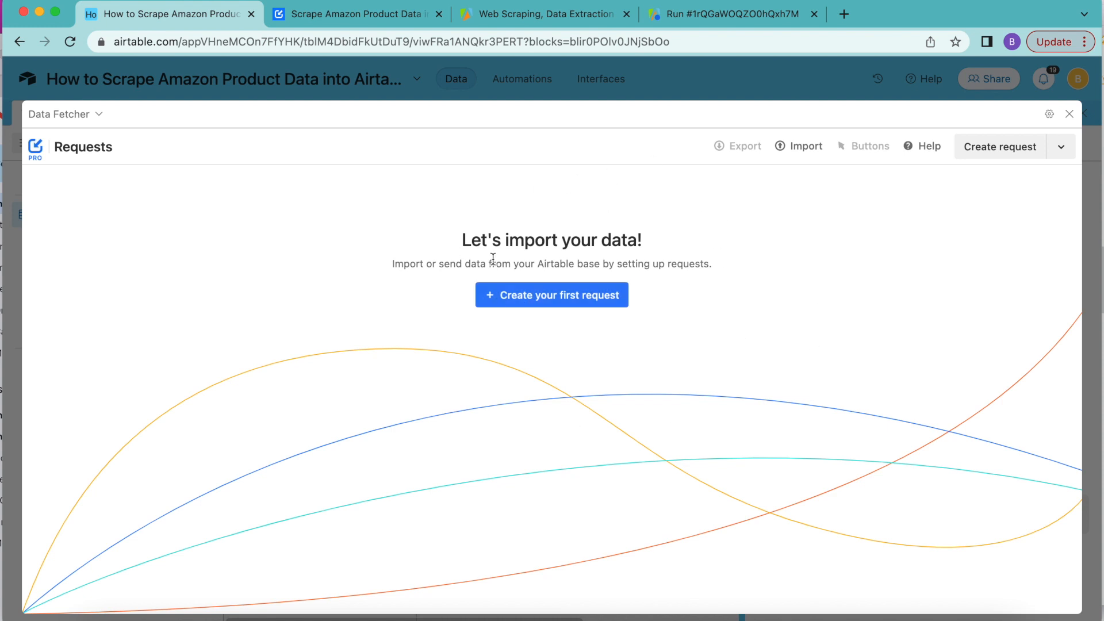
Step: Create the first Data Fetcher request and set its application to Apify
left_click(543, 295)
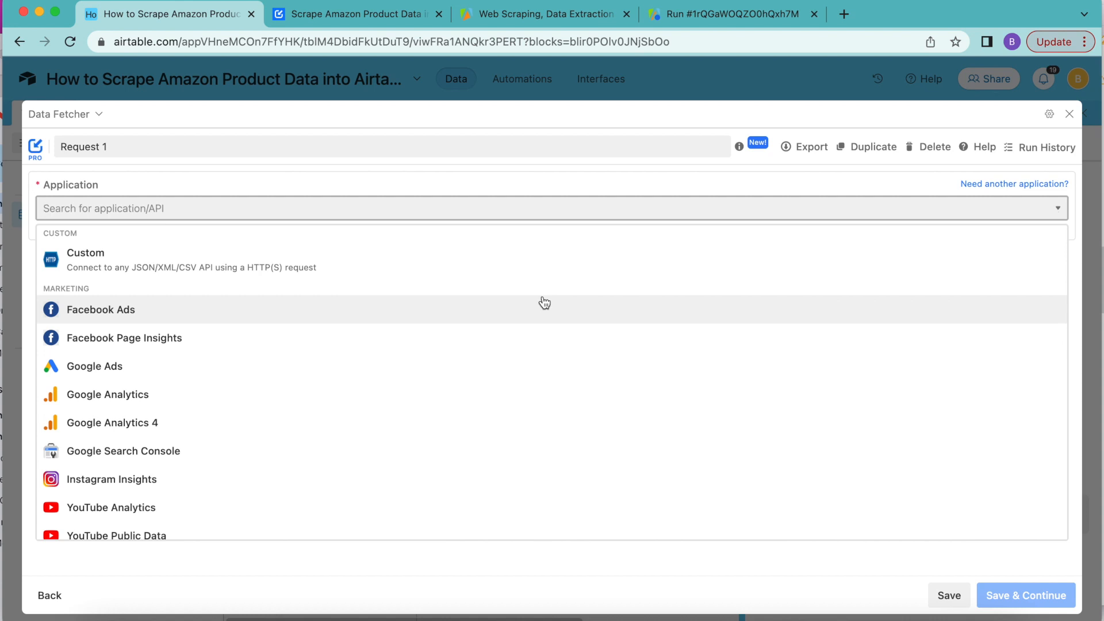
left_click(175, 210)
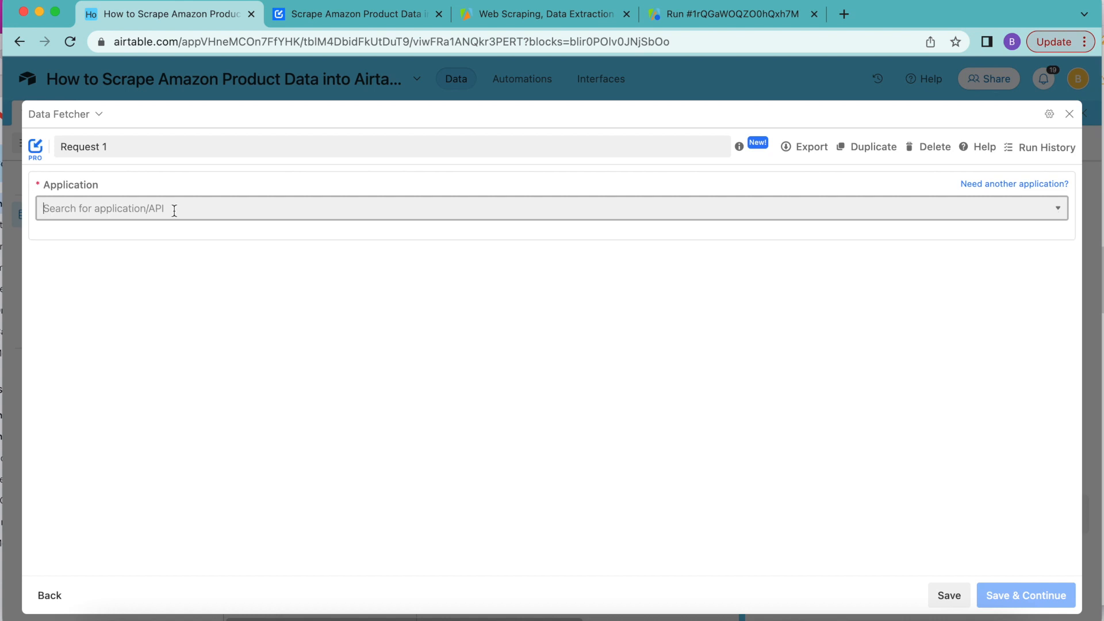
type("apify")
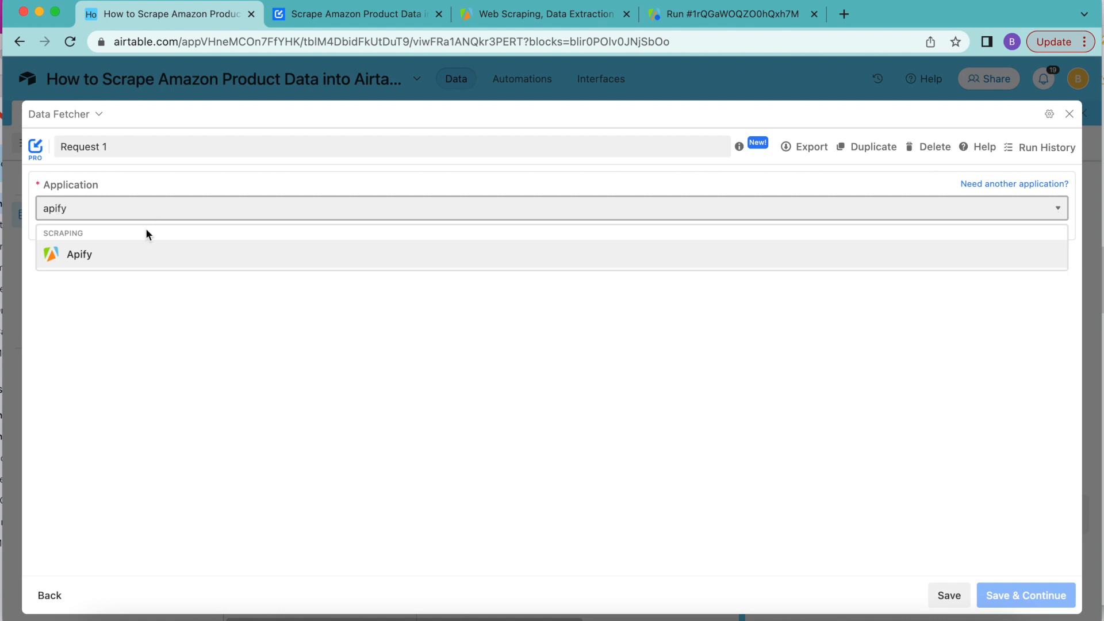
left_click(80, 253)
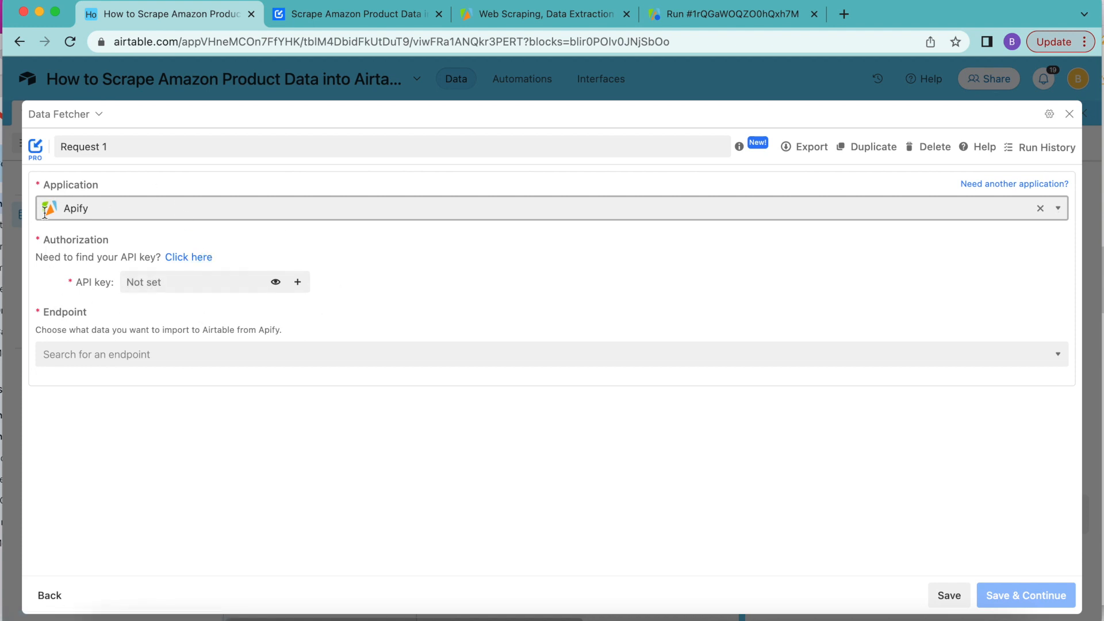
Step: Copy the default personal API token from the Apify integrations settings and paste it as the request's API key in Data Fetcher
left_click(195, 257)
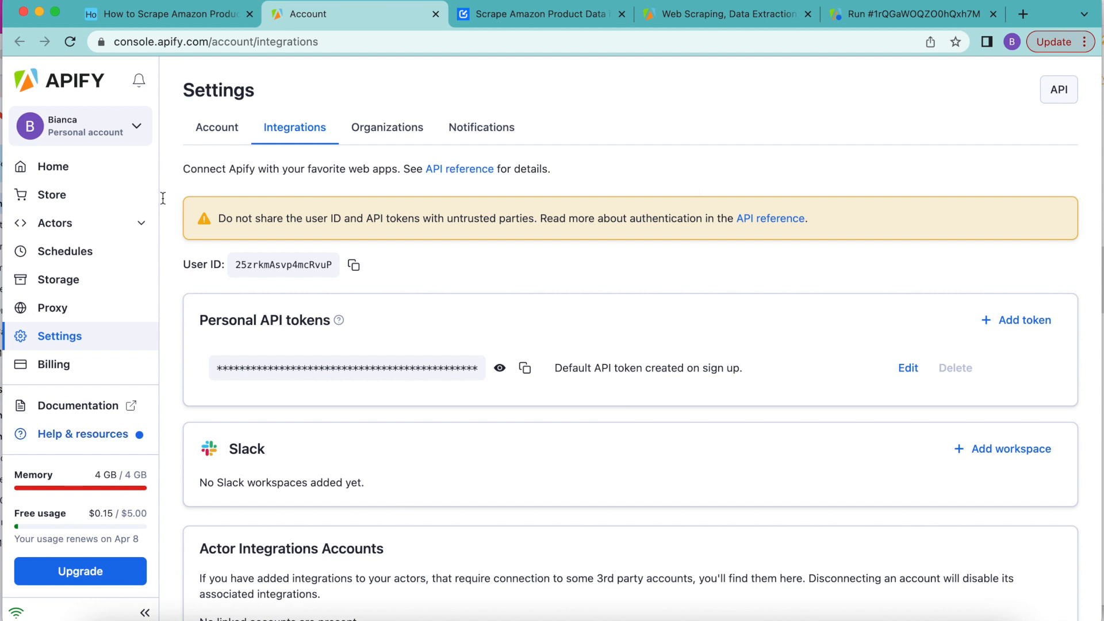
left_click(525, 369)
left_click(183, 16)
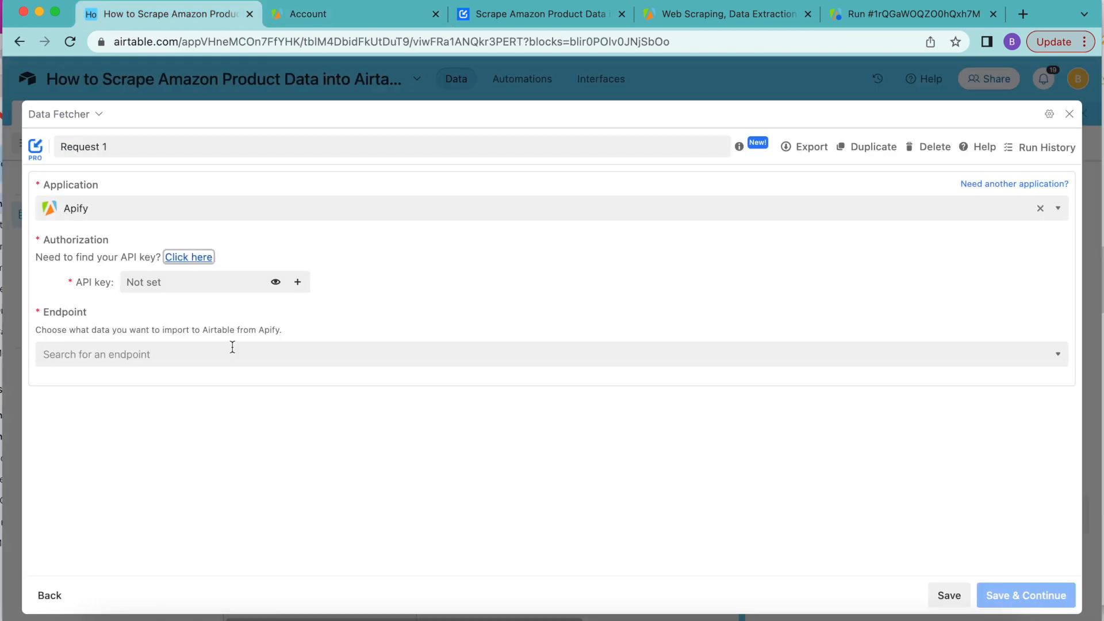
left_click(201, 284)
key("super+v")
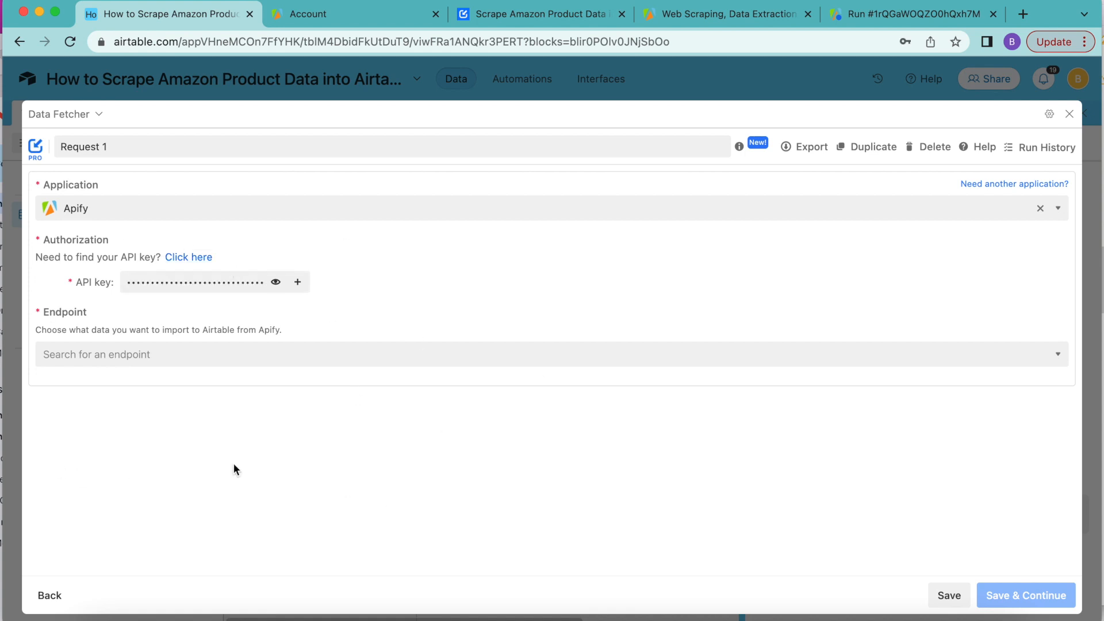
Step: Set the endpoint to "Import data from an actor task's latest run", name the request "Fetch Amazon Product Info", and save to continue
left_click(107, 355)
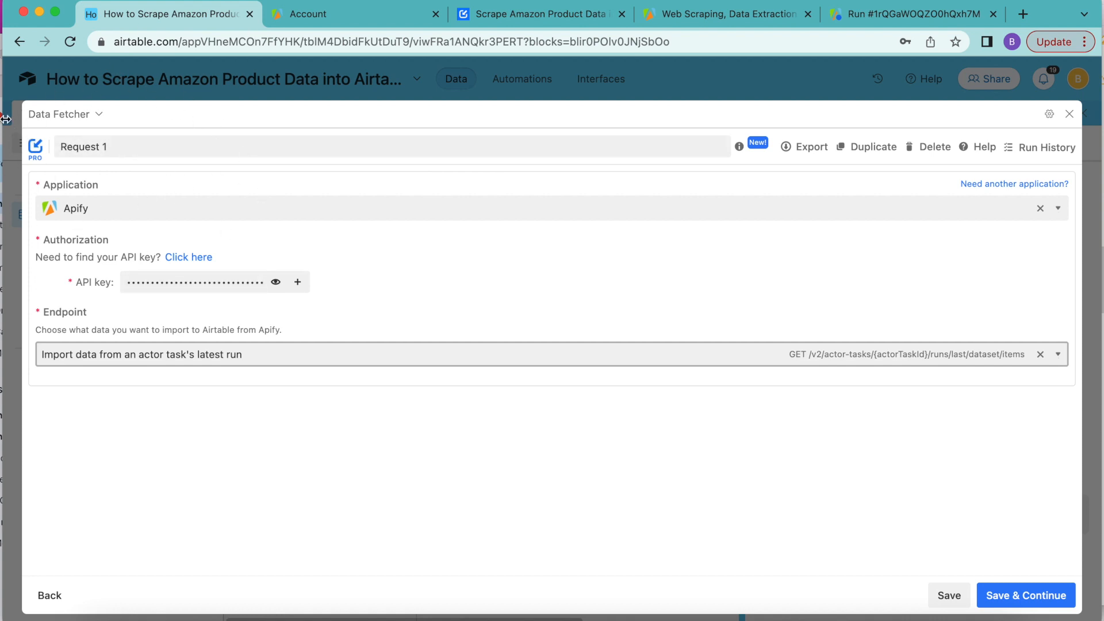
left_click(195, 148)
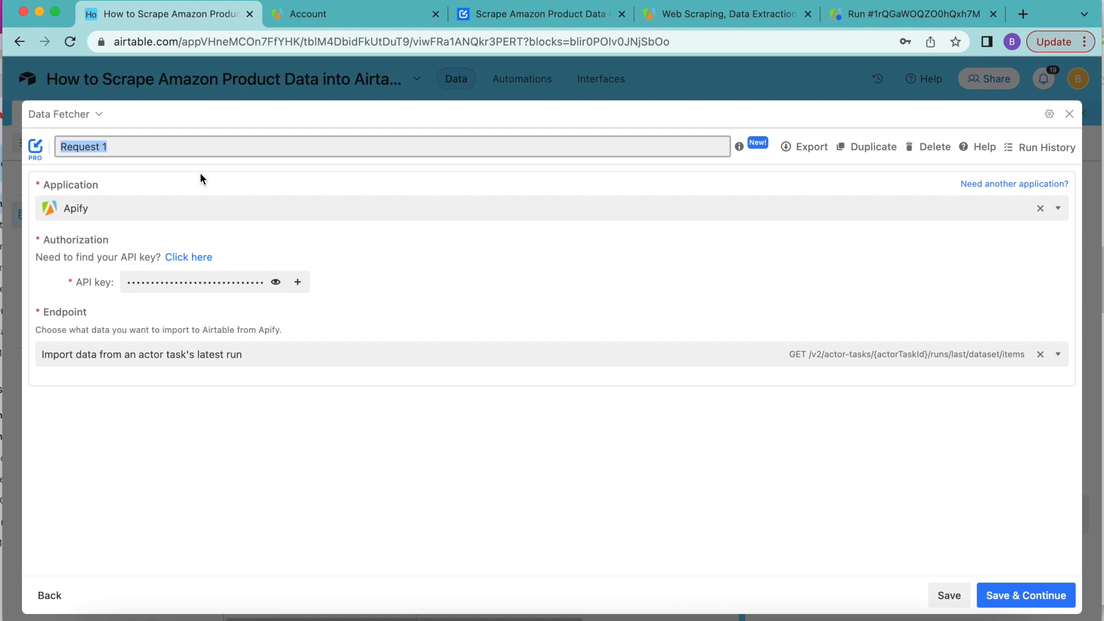
key("super+v")
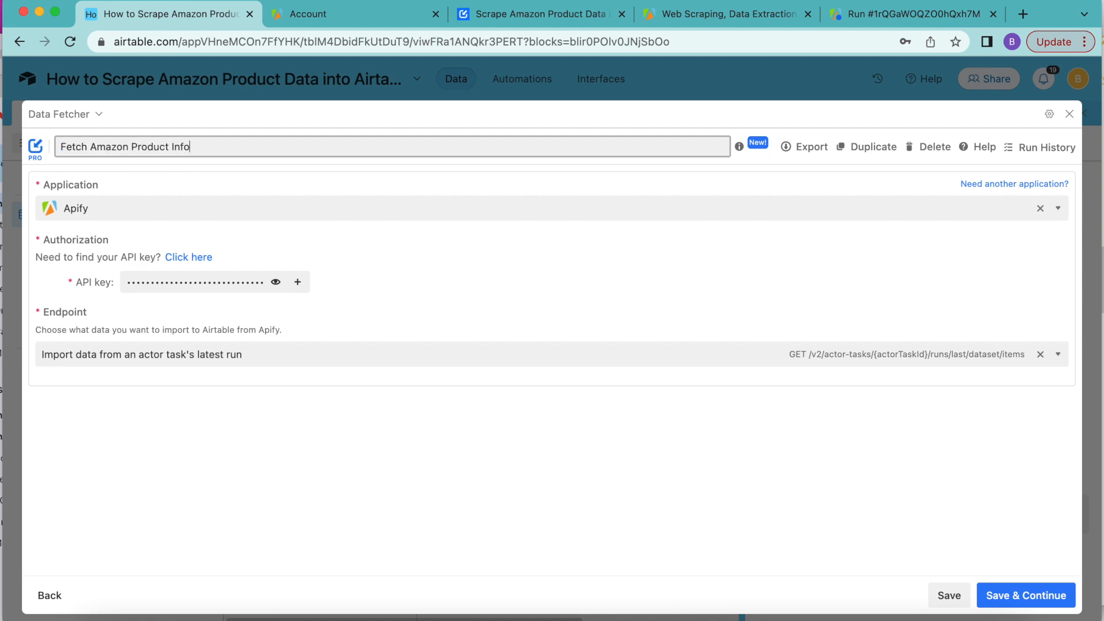
left_click(1028, 597)
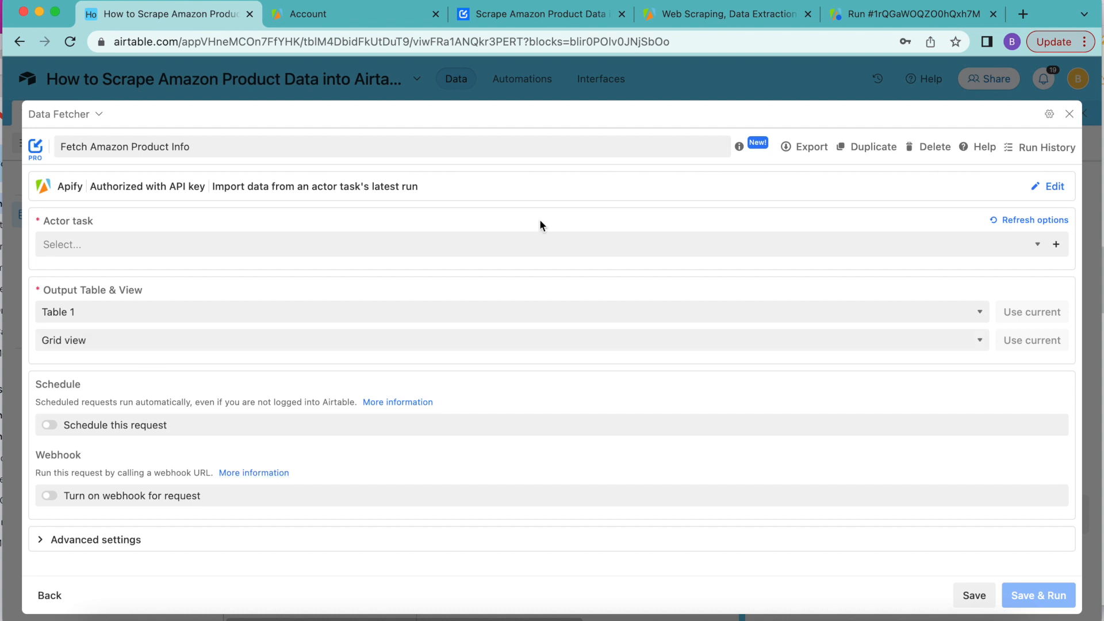
Step: Choose Amazon-crawler-task as the actor task and Table 1 as the output table, then save and run the request, accepting the output table update
left_click(511, 241)
left_click(461, 299)
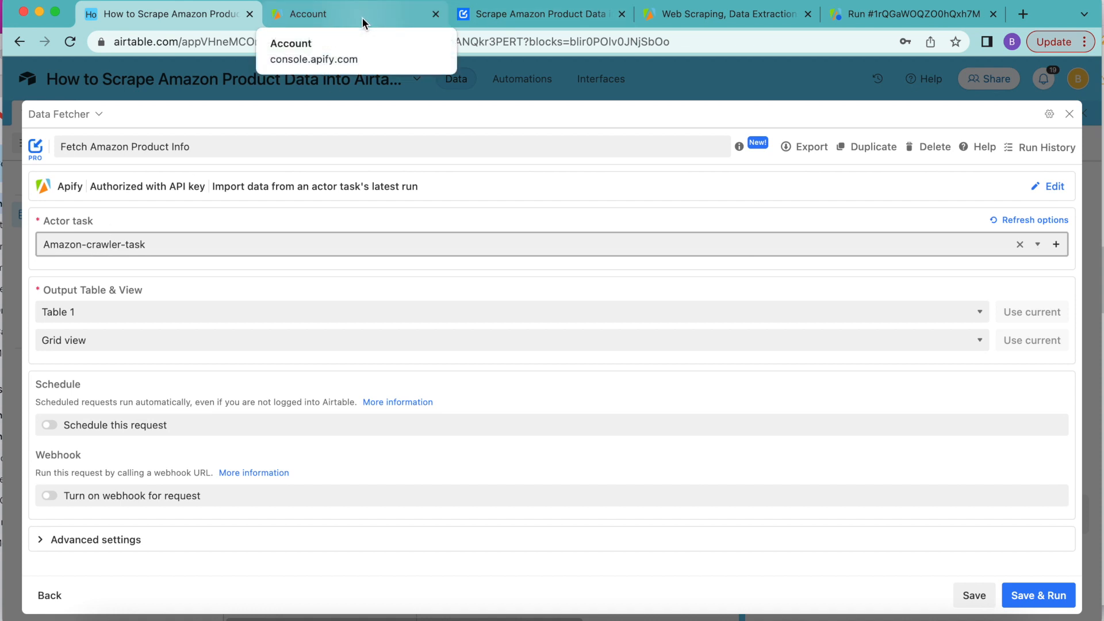
left_click(86, 312)
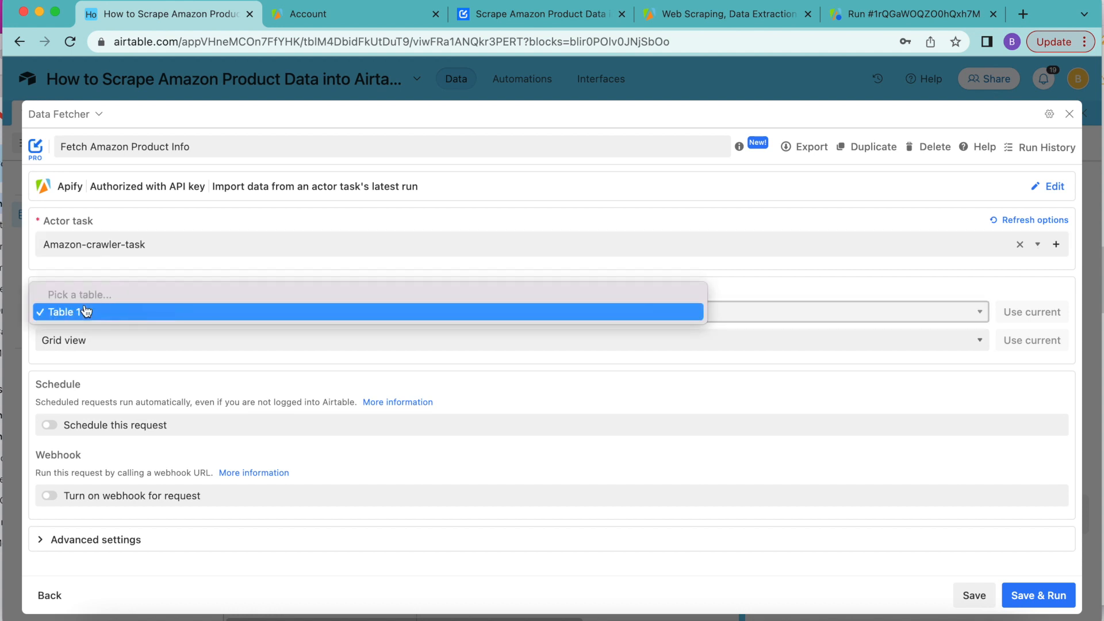
left_click(81, 314)
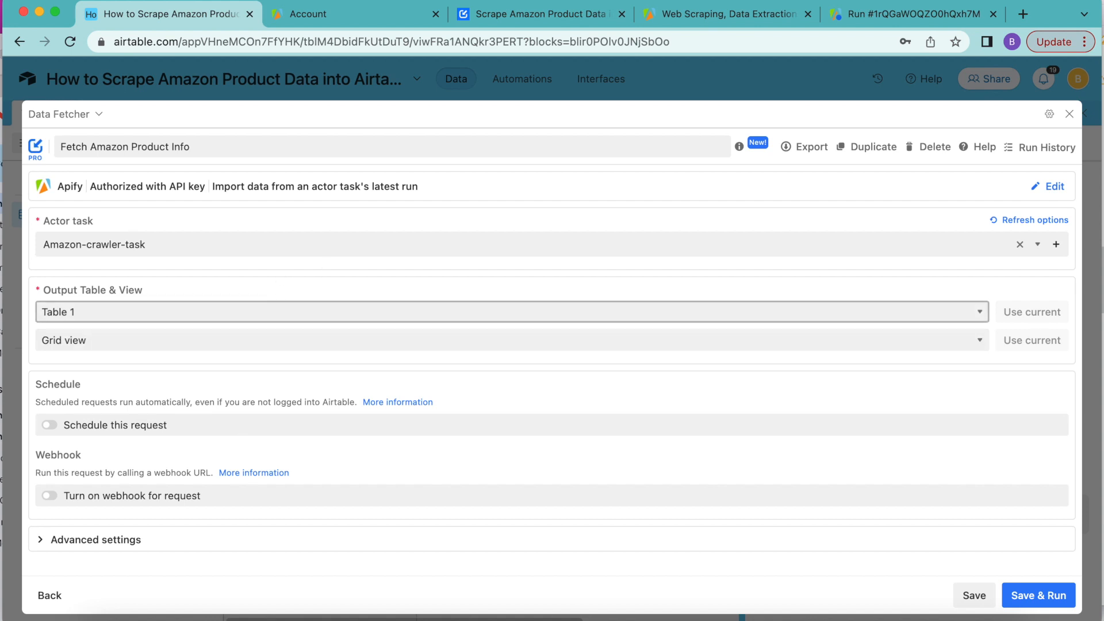
left_click(1048, 603)
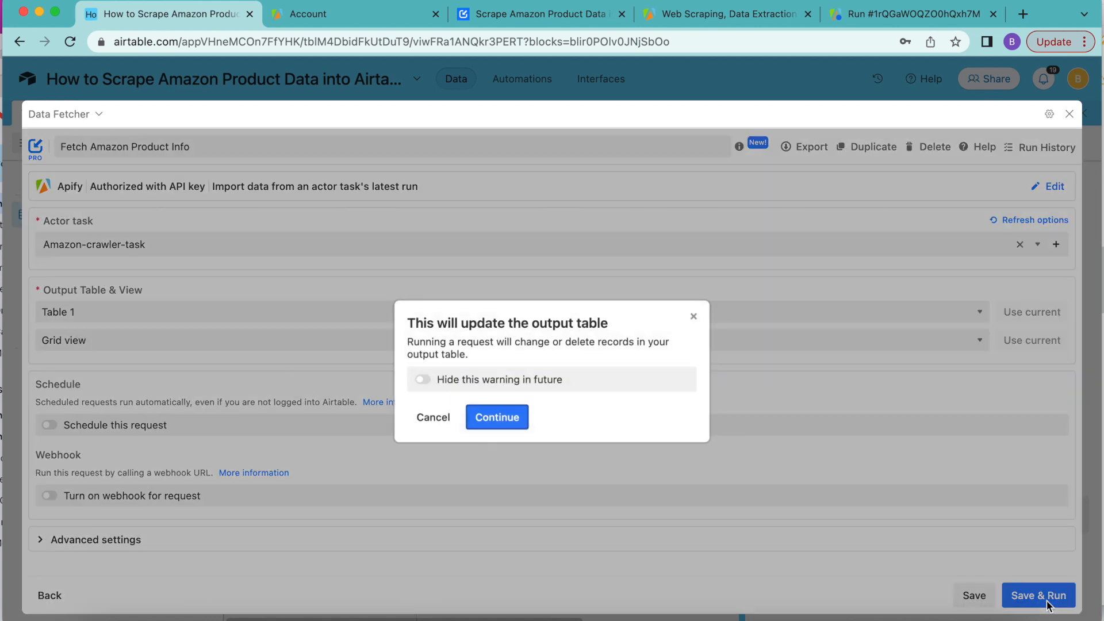
left_click(515, 423)
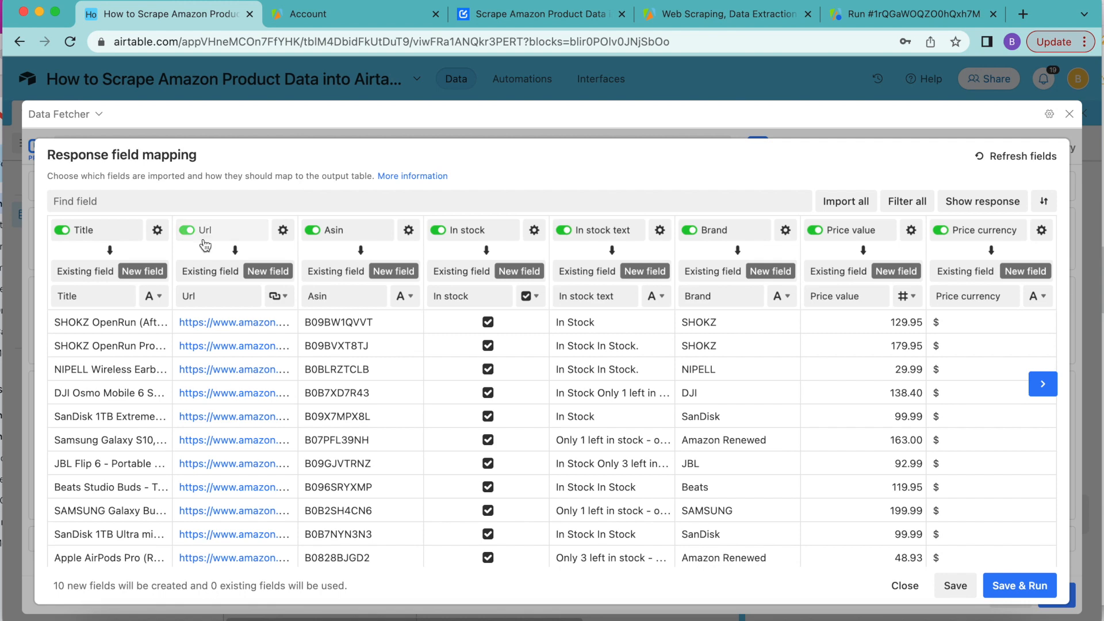
Step: Look over the response field mapping and try switching the import of the Price value field off and on
scroll(744, 371, "right", 5)
scroll(744, 370, "right", 8)
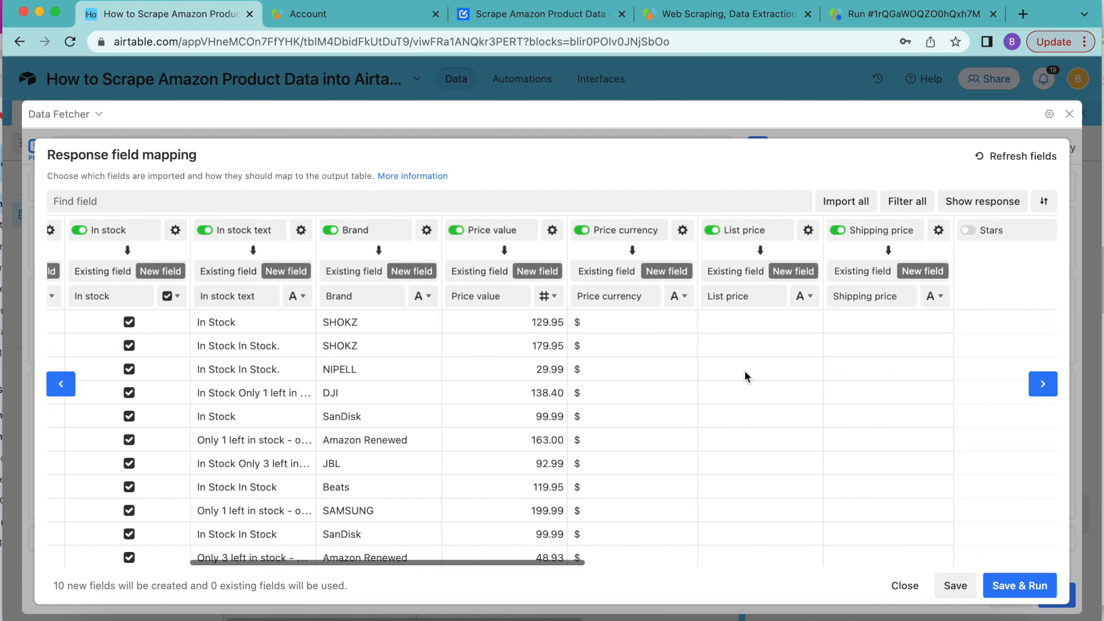
scroll(744, 370, "left", 12)
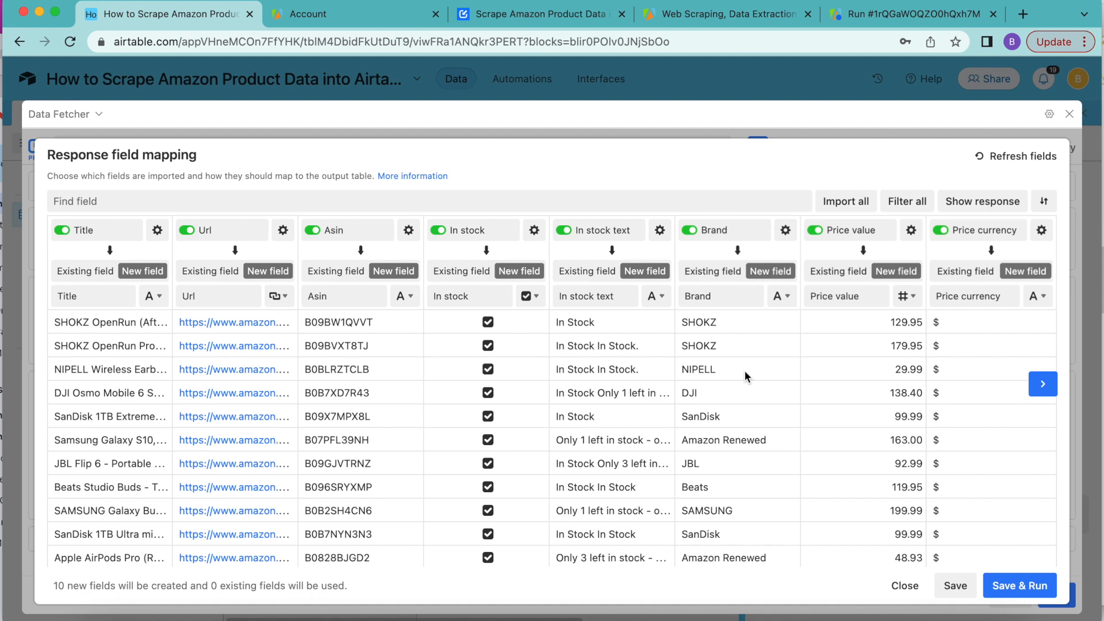
left_click(814, 231)
left_click(815, 231)
left_click(815, 231)
left_click(815, 231)
Step: Exclude all response fields from the import, then find and enable only the Url and Title fields
left_click(913, 205)
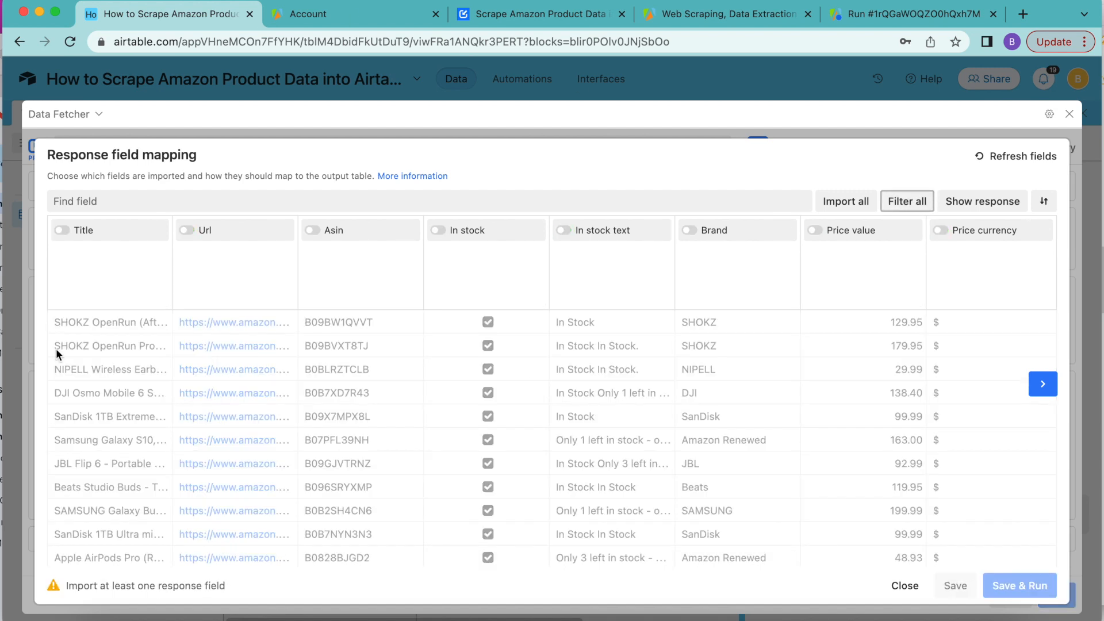
left_click(84, 201)
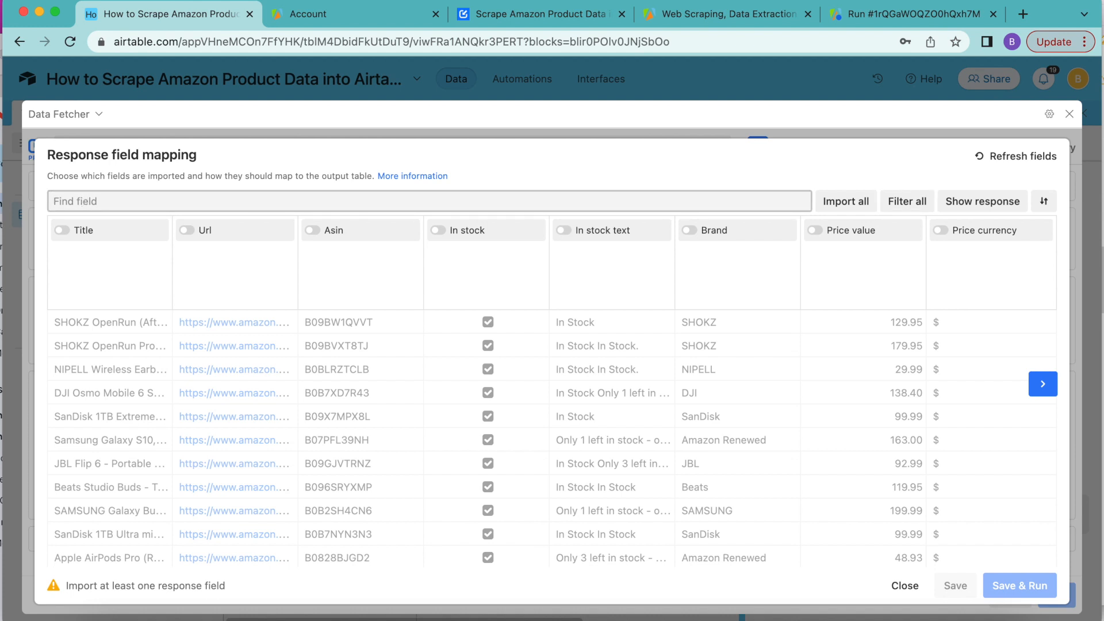
type("url")
left_click(62, 231)
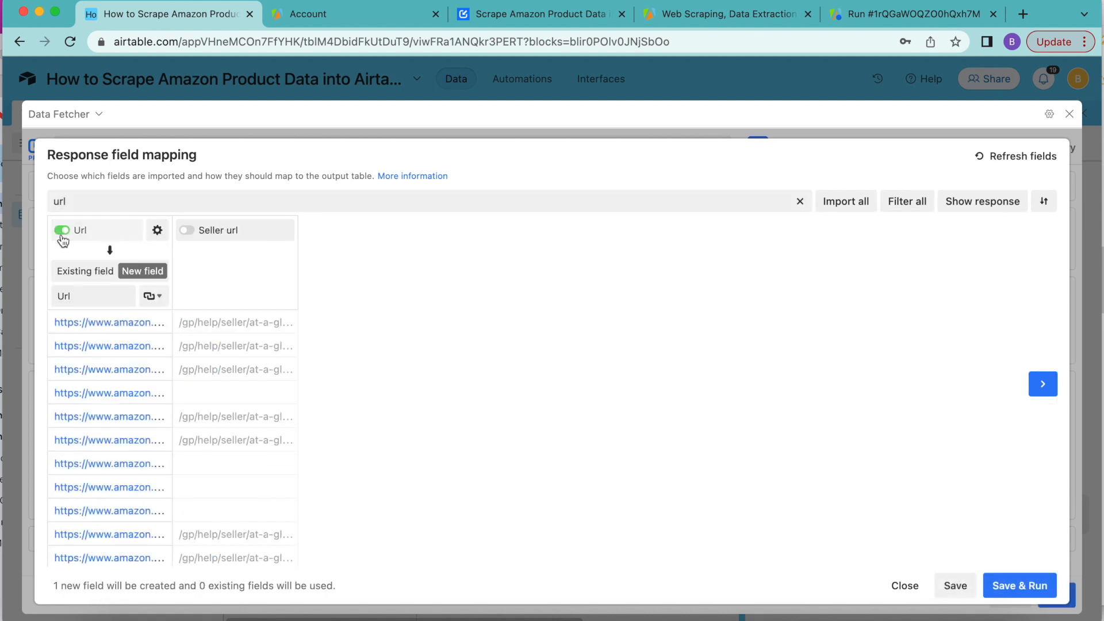
left_click(800, 201)
type("titl")
left_click(61, 230)
Step: Find the Brand and Description response fields and enable them for import as new fields
left_click(800, 201)
type("brand")
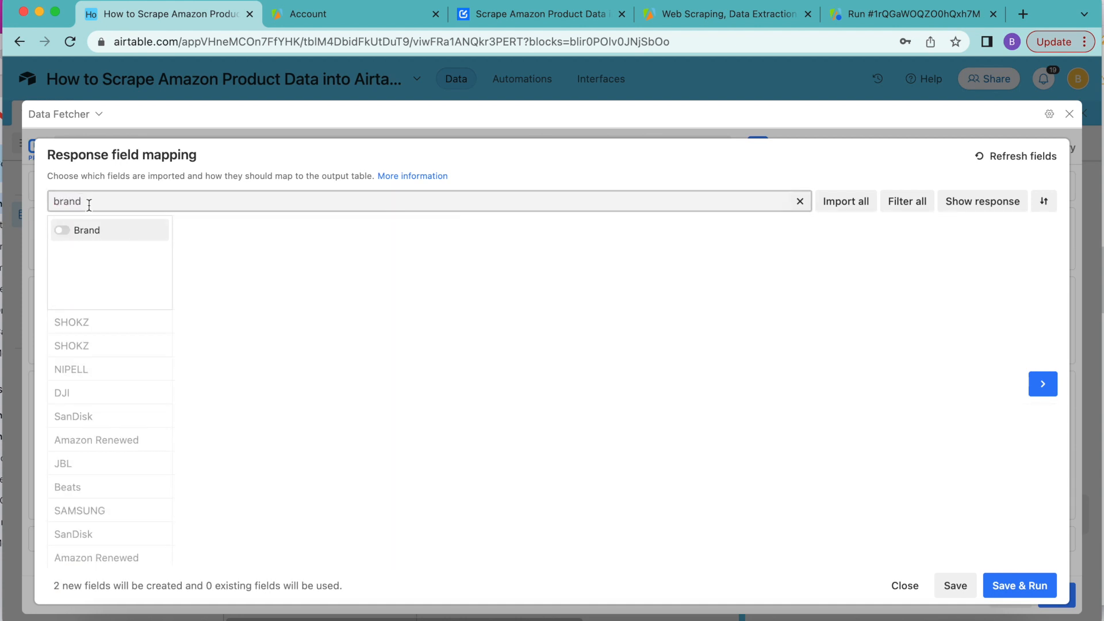
left_click(61, 230)
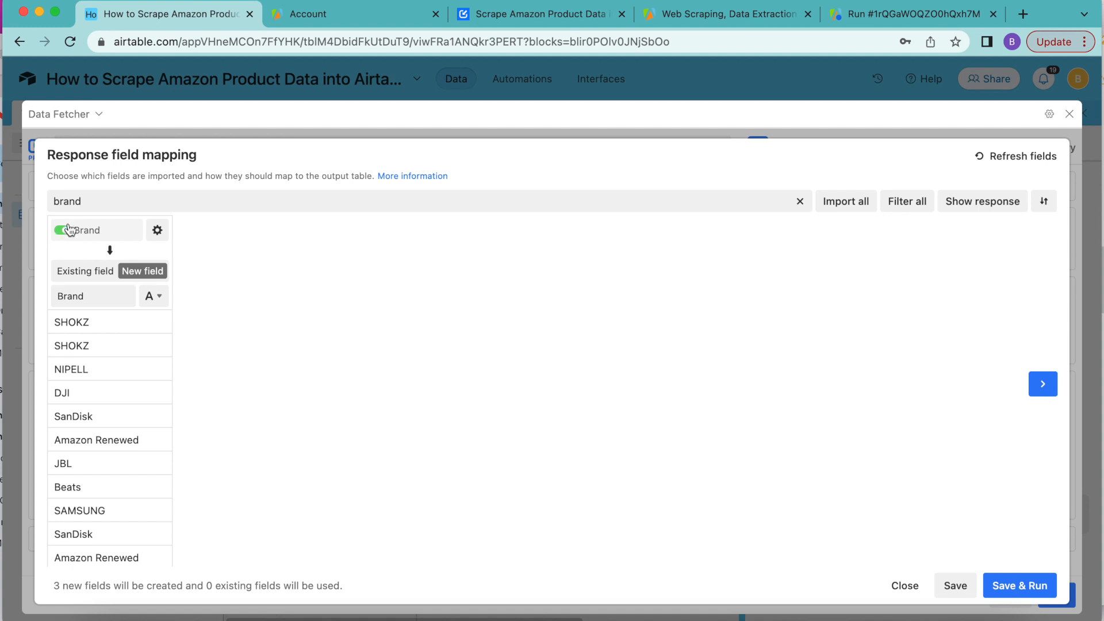
left_click_drag(105, 199, 38, 197)
type("des")
left_click(61, 230)
Step: Enable the Stars field for import, clear the field search, and save and run the mapping to import the products
left_click_drag(80, 201, 41, 202)
type("stars")
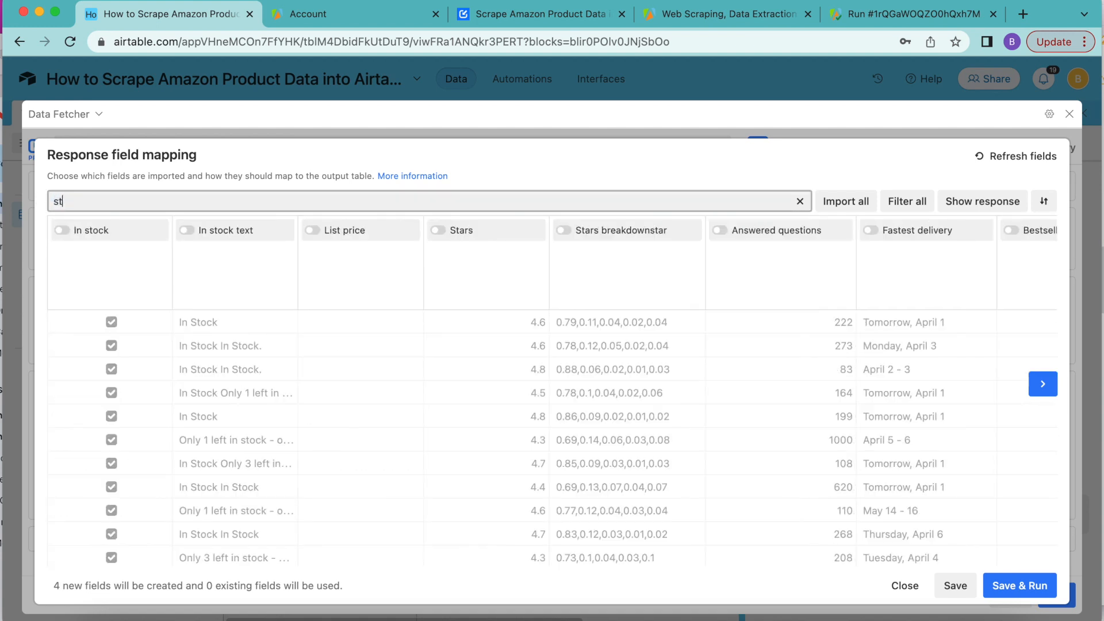
left_click(62, 230)
left_click(100, 203)
left_click_drag(100, 202, 41, 201)
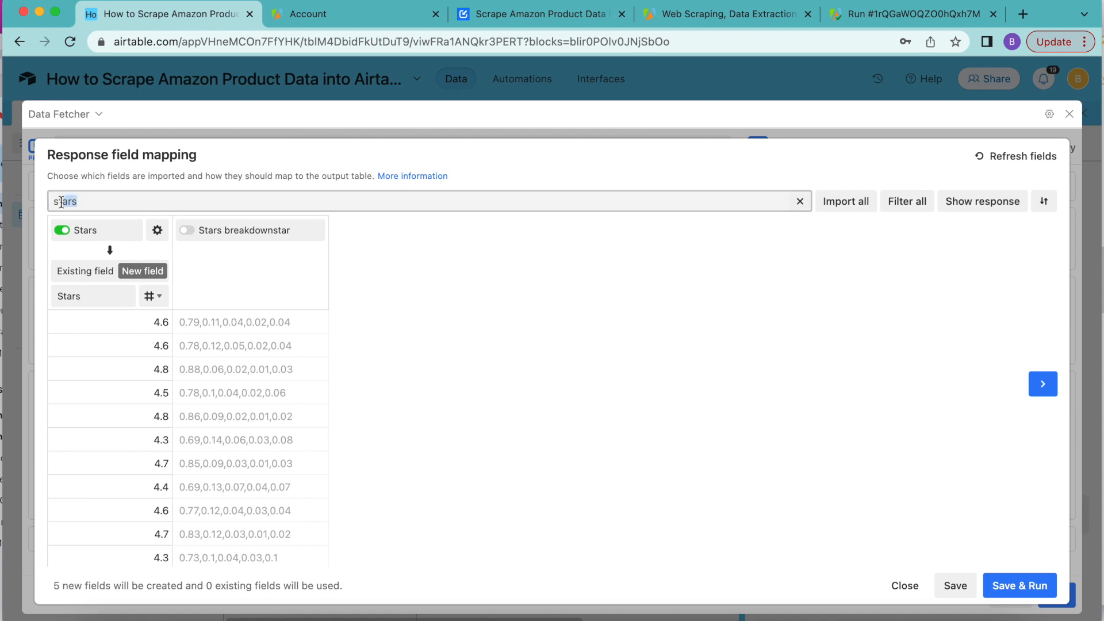
key("BackSpace")
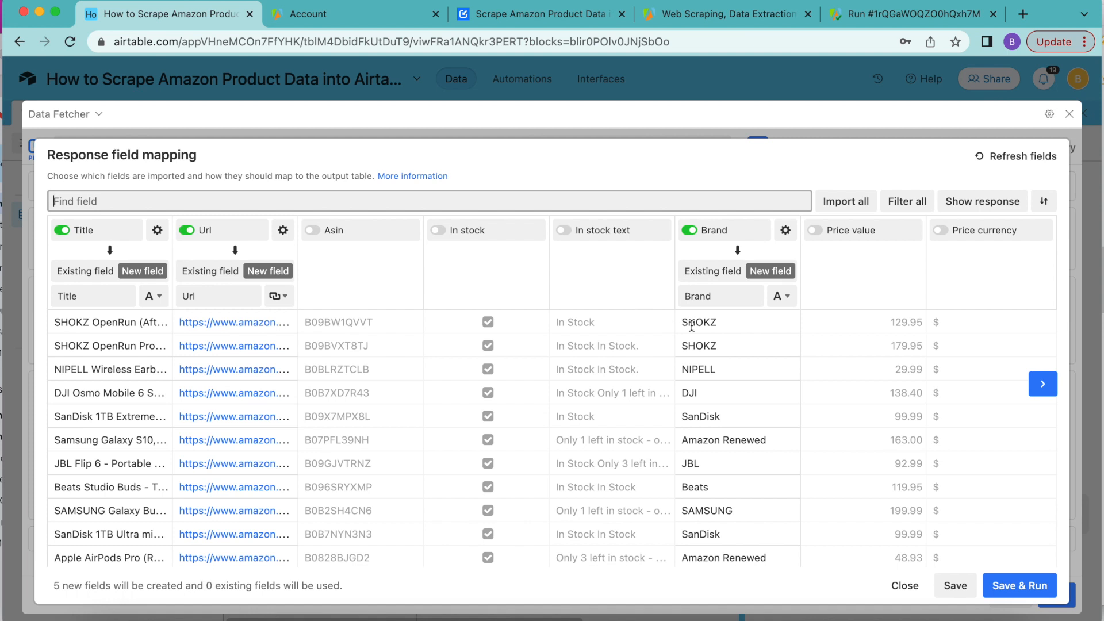
left_click(1012, 586)
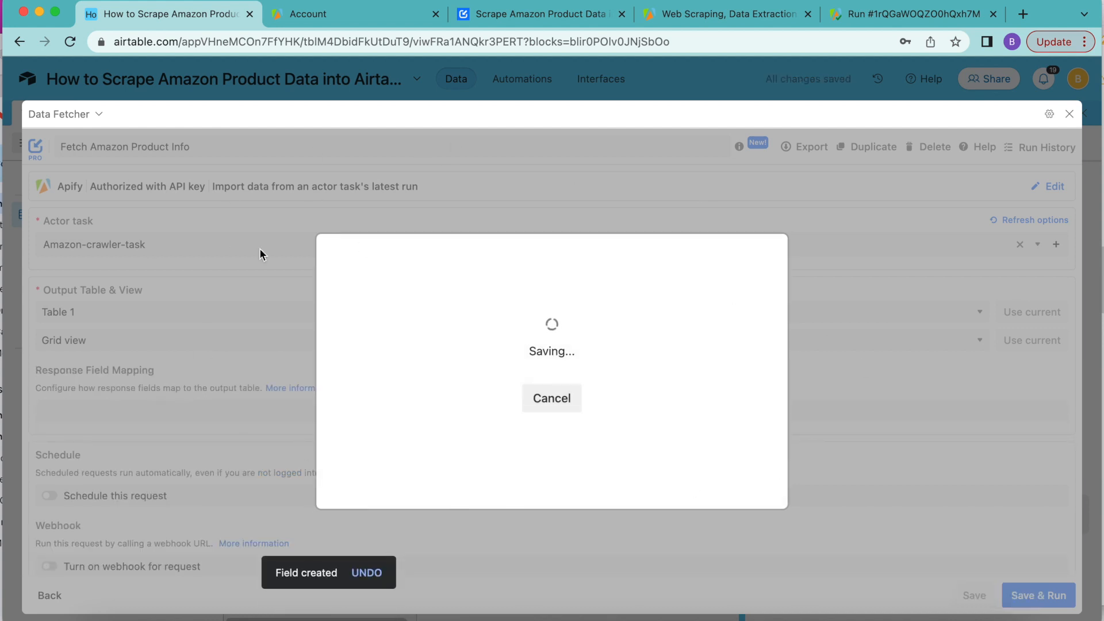
left_click(502, 409)
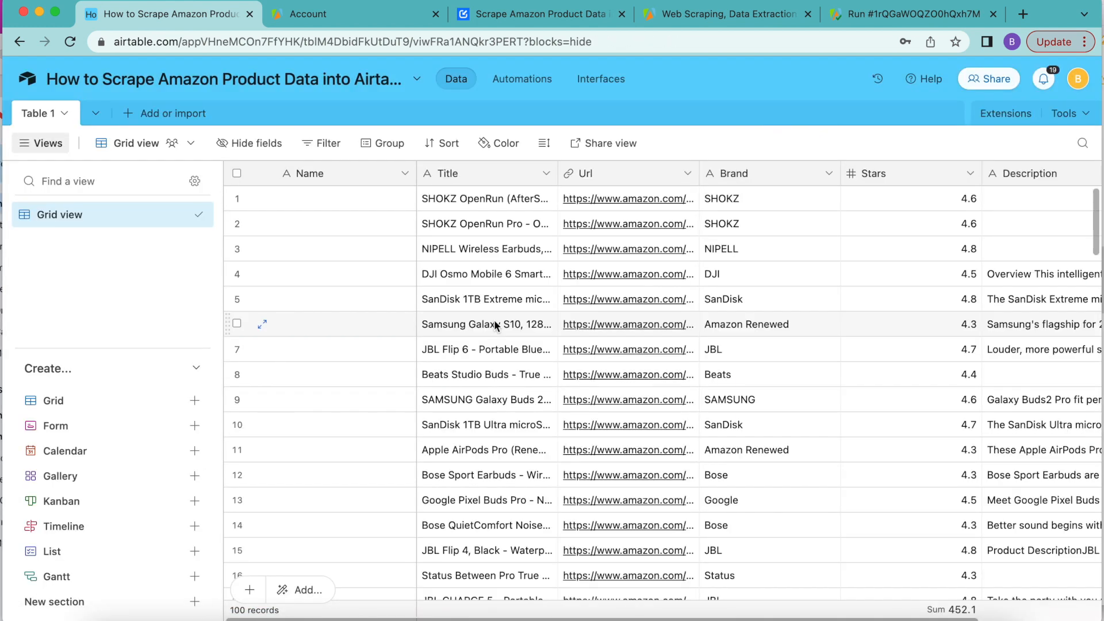
Step: Review the imported product records in Table 1 and widen the Title column to show more of each product name
scroll(997, 299, "right", 3)
scroll(997, 295, "left", 3)
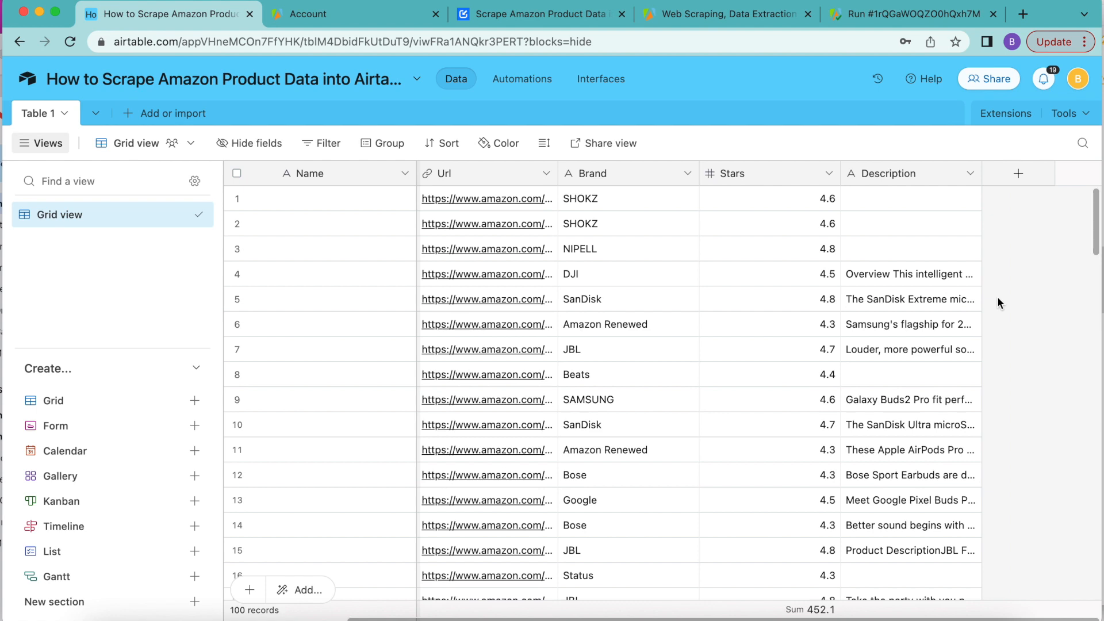
scroll(997, 296, "down", 10)
scroll(997, 296, "up", 15)
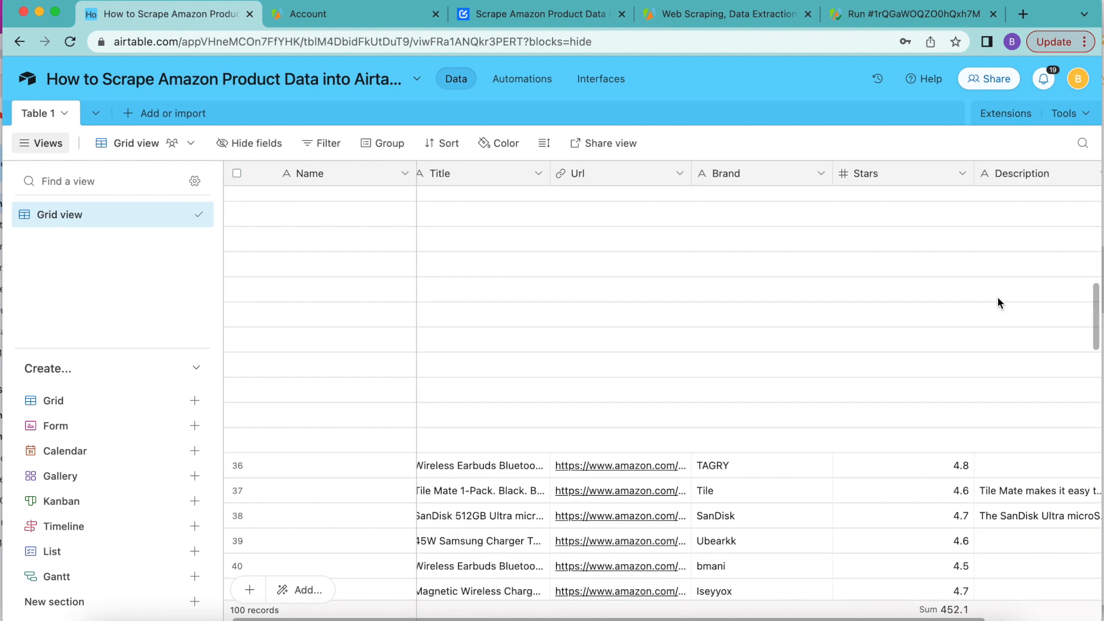
left_click_drag(557, 173, 735, 173)
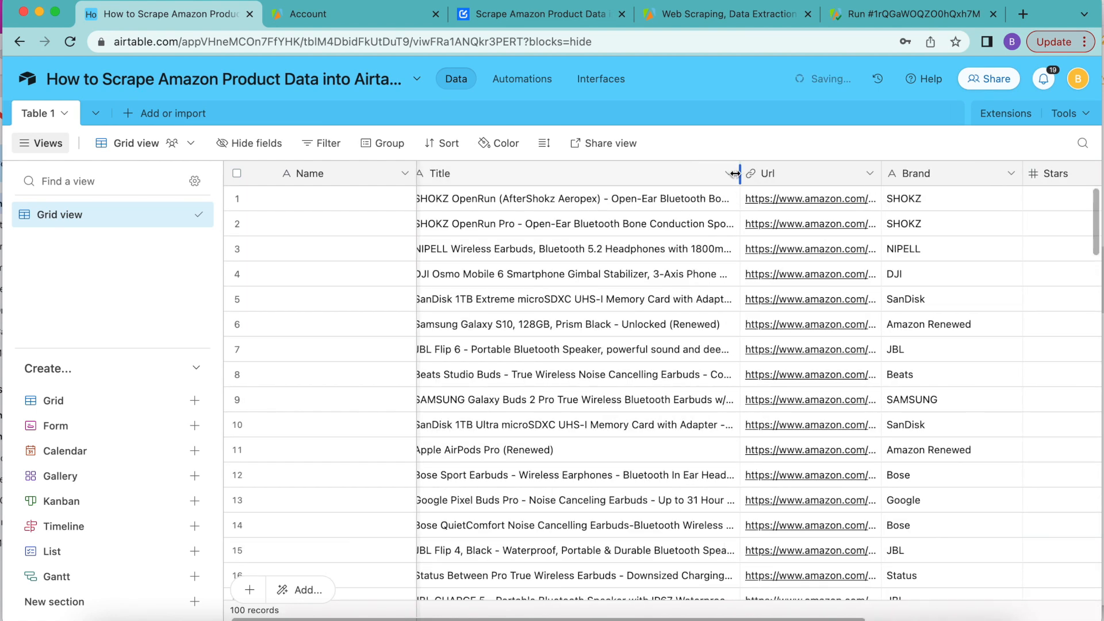
scroll(824, 464, "right", 5)
scroll(824, 463, "right", 5)
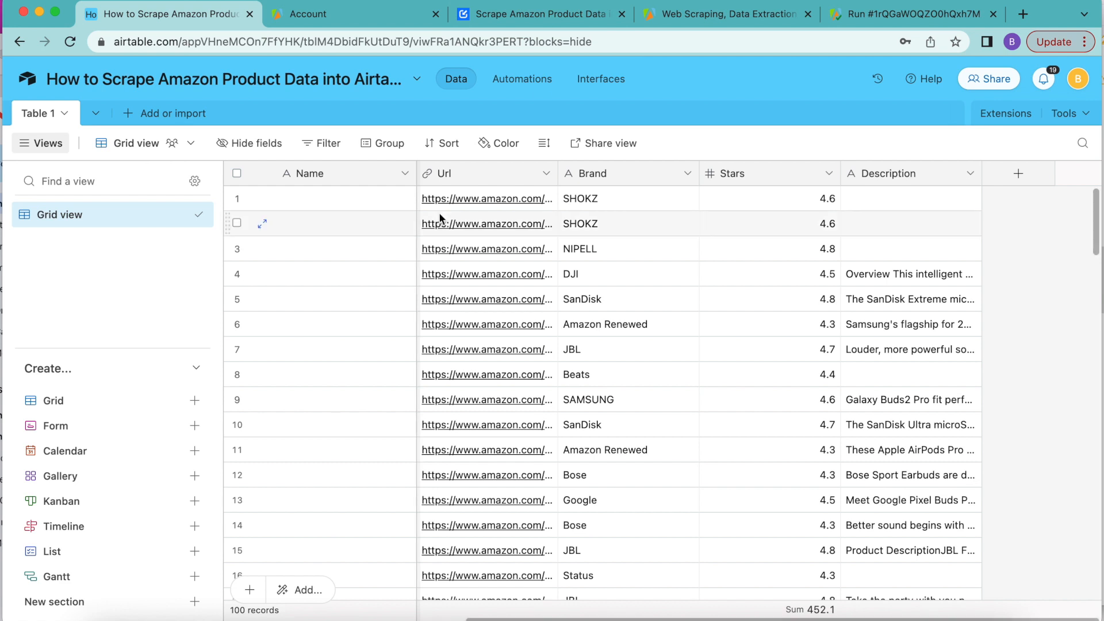
Step: Switch to the Apify console and create a schedule for the saved Amazon Crawler Task, confirming the action
left_click(362, 22)
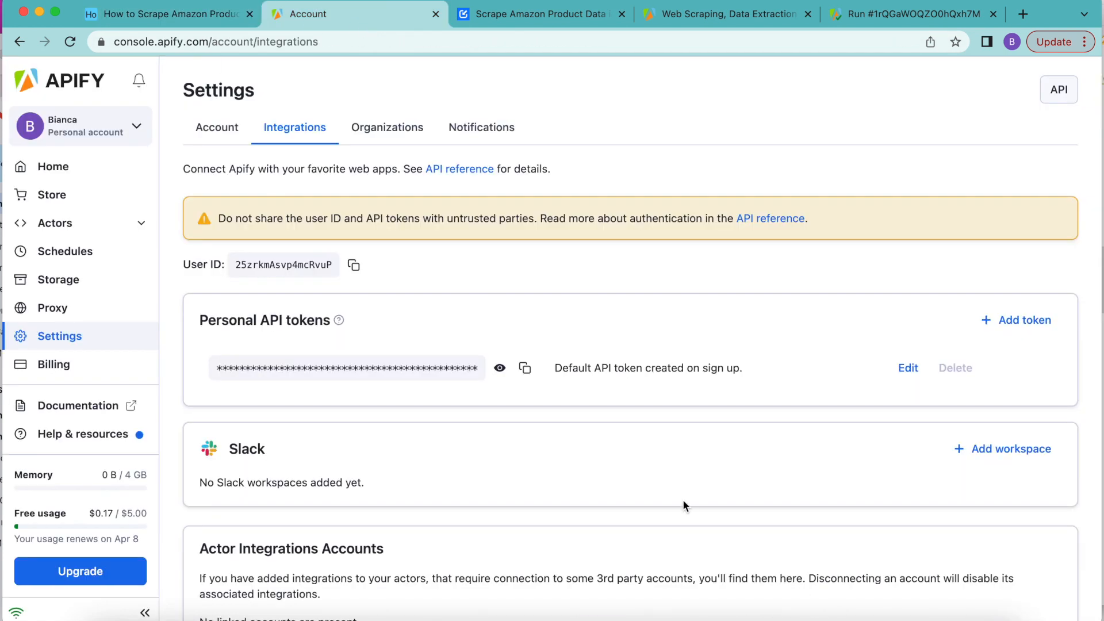
left_click(87, 224)
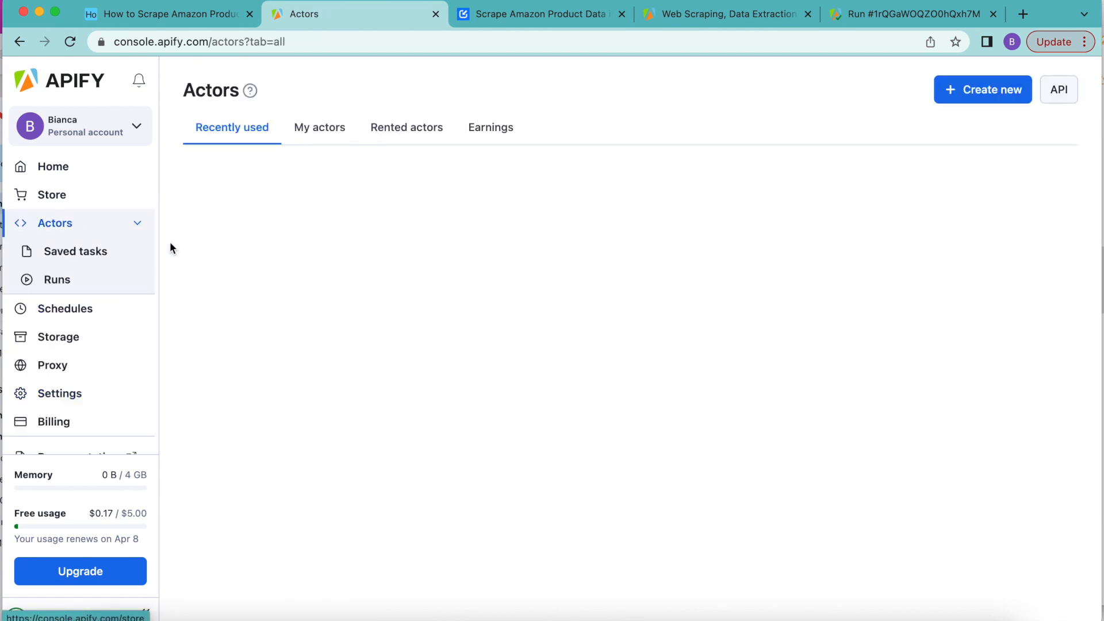
left_click(85, 252)
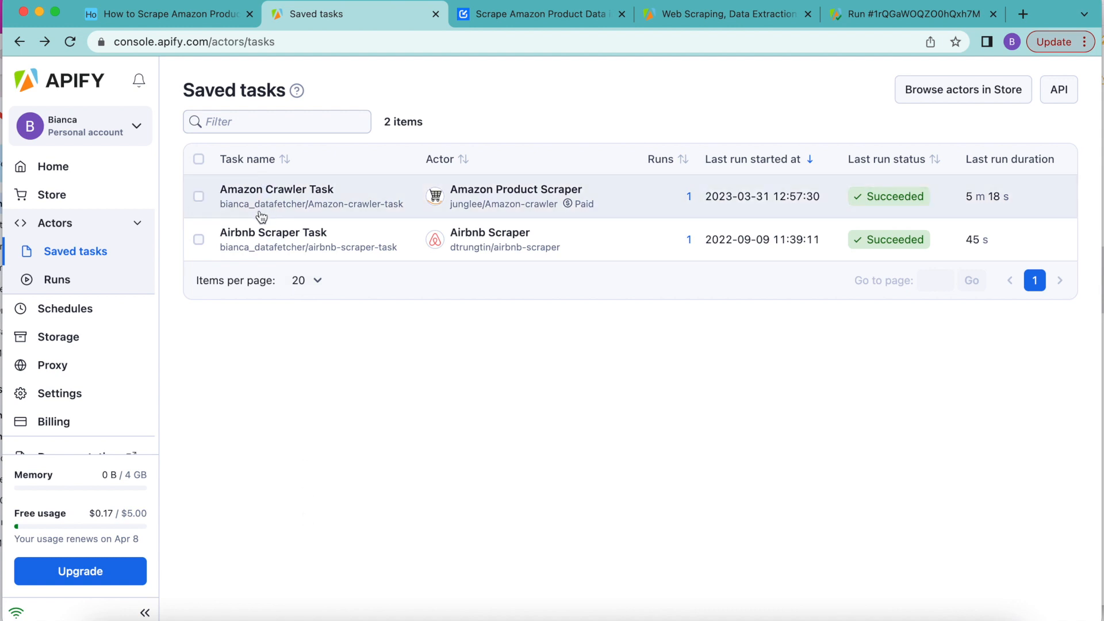
left_click(199, 197)
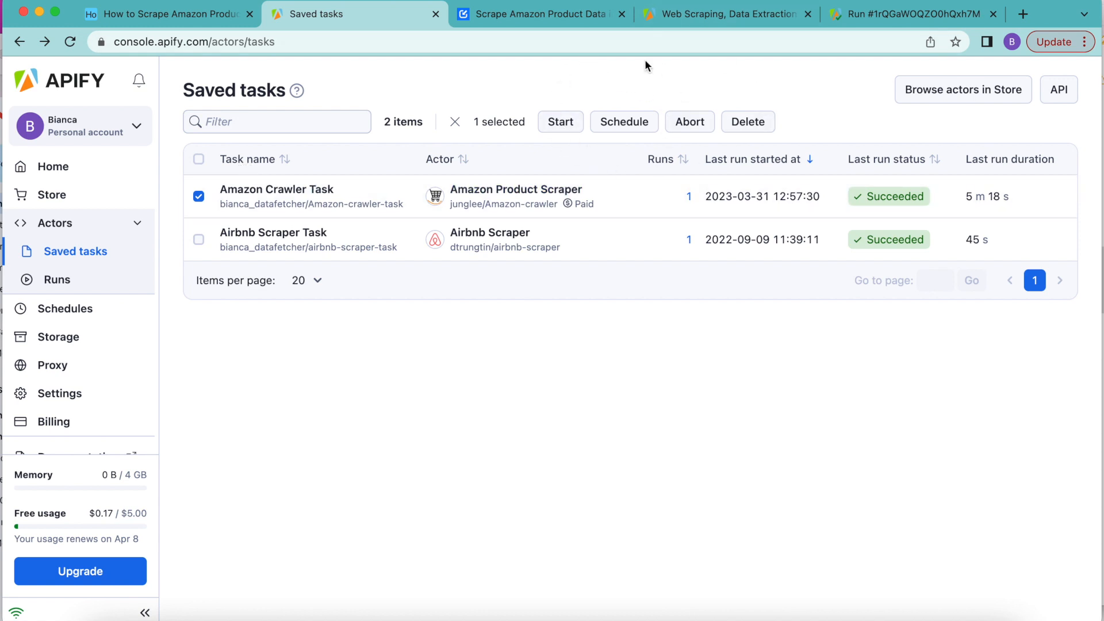
left_click(622, 122)
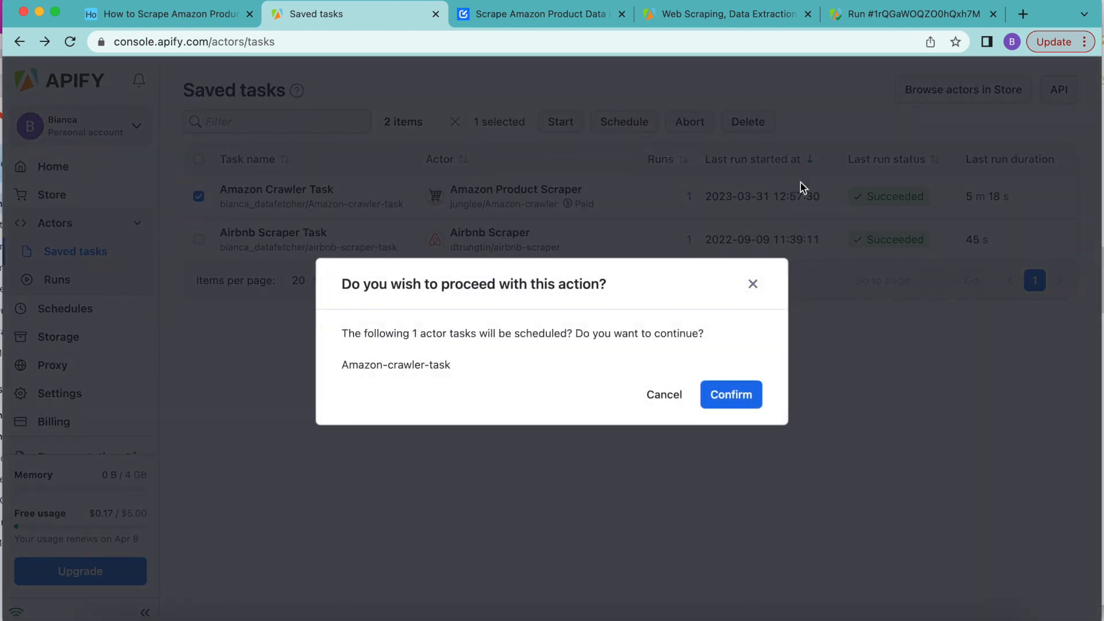
left_click(752, 402)
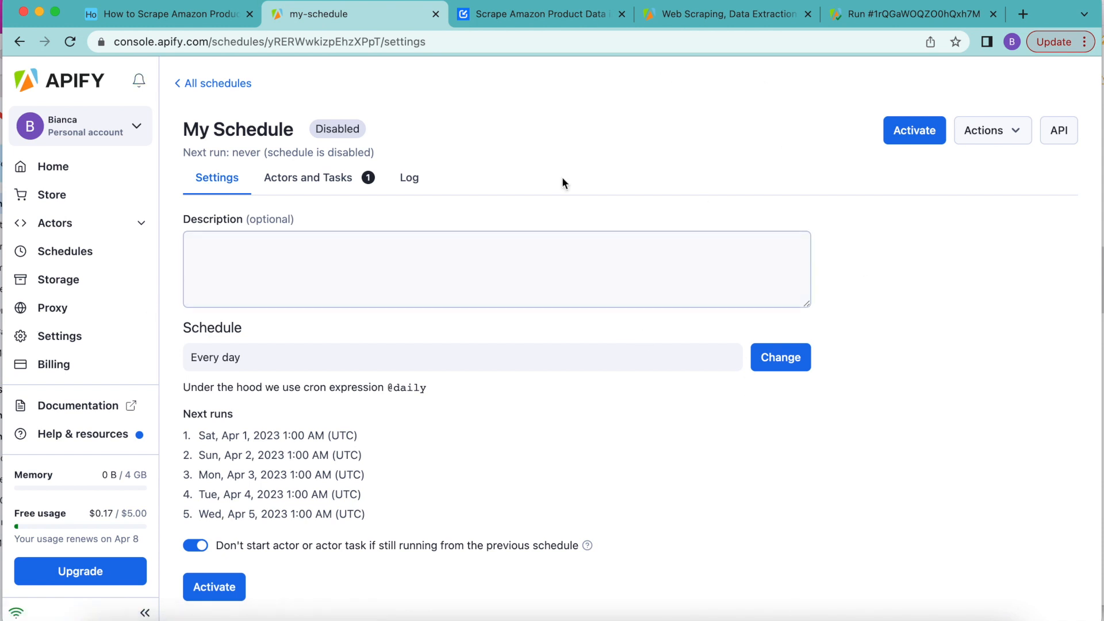
Step: Keep the schedule's occurrence set to Daily, save the setup, and activate My Schedule
left_click(306, 127)
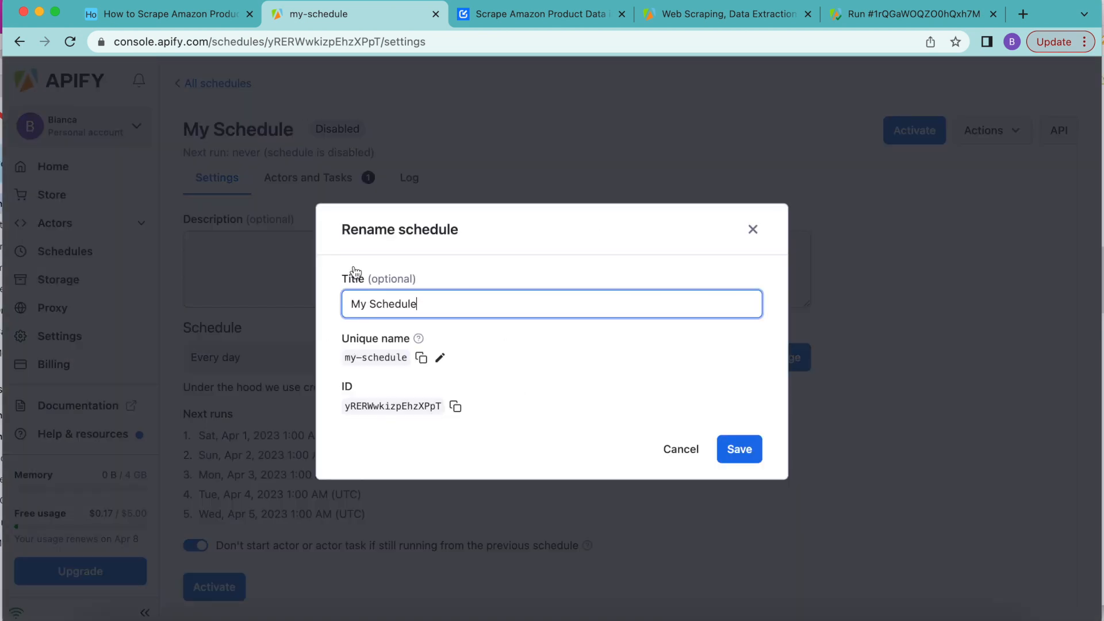
left_click(753, 230)
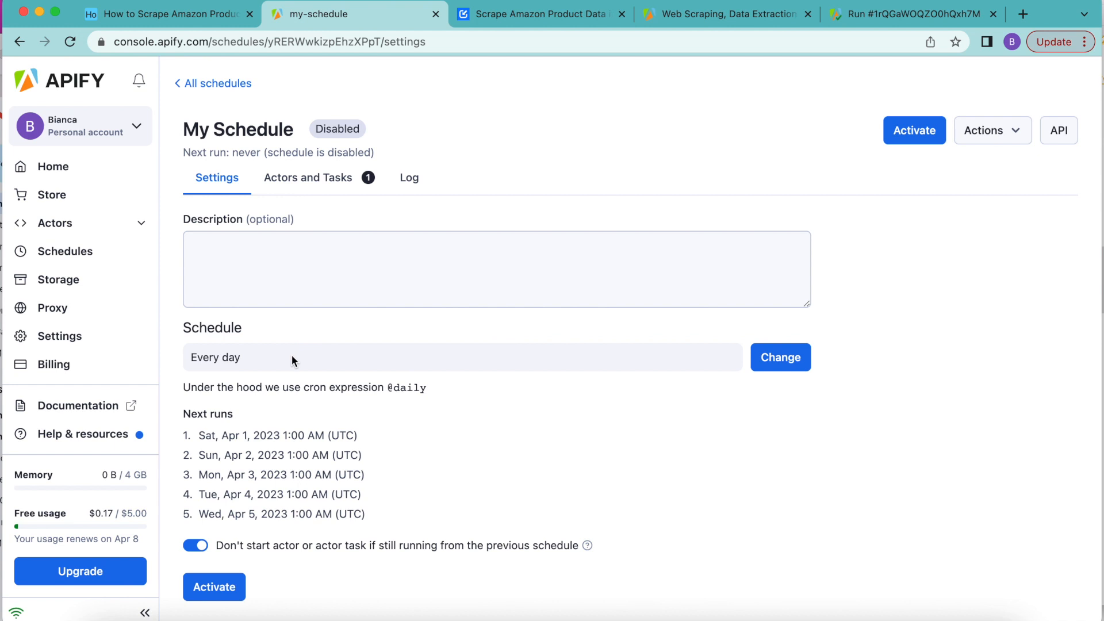
left_click(776, 357)
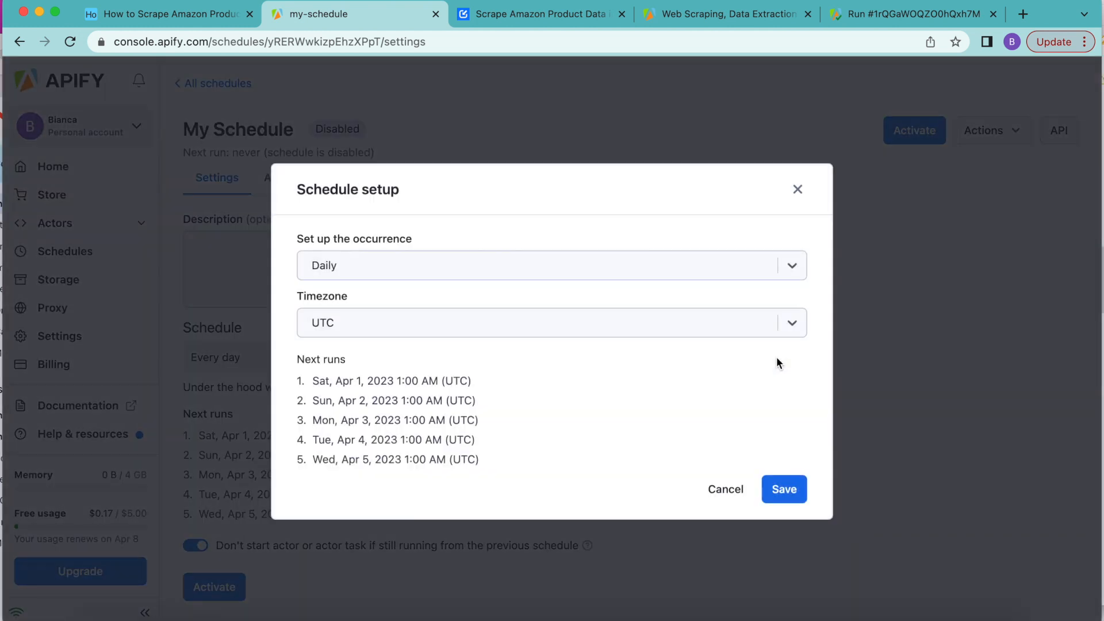
left_click(490, 265)
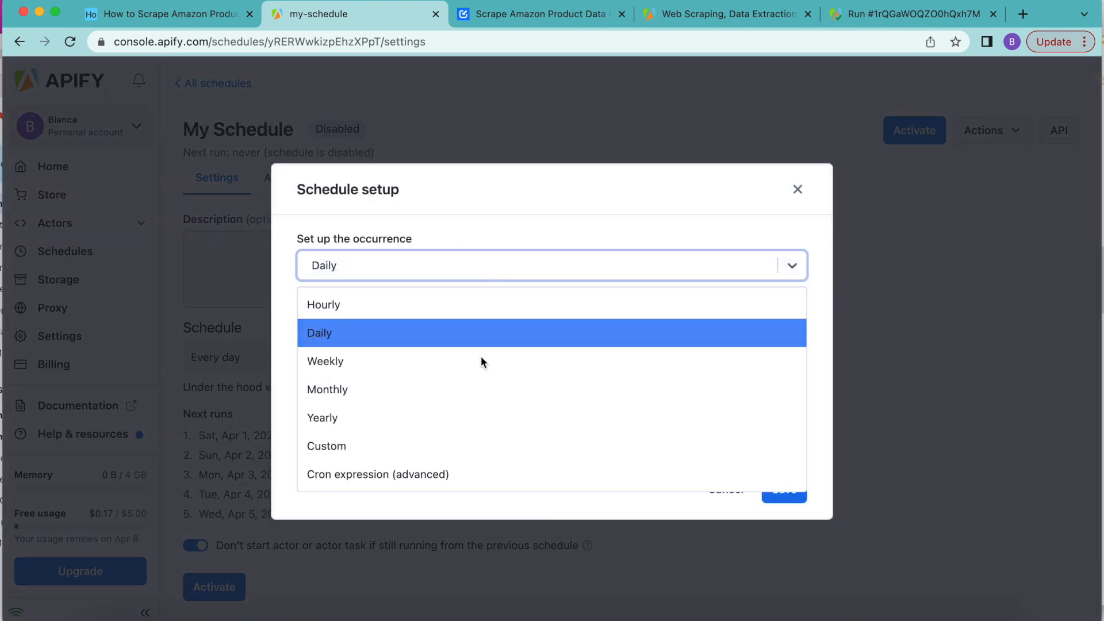
left_click(475, 328)
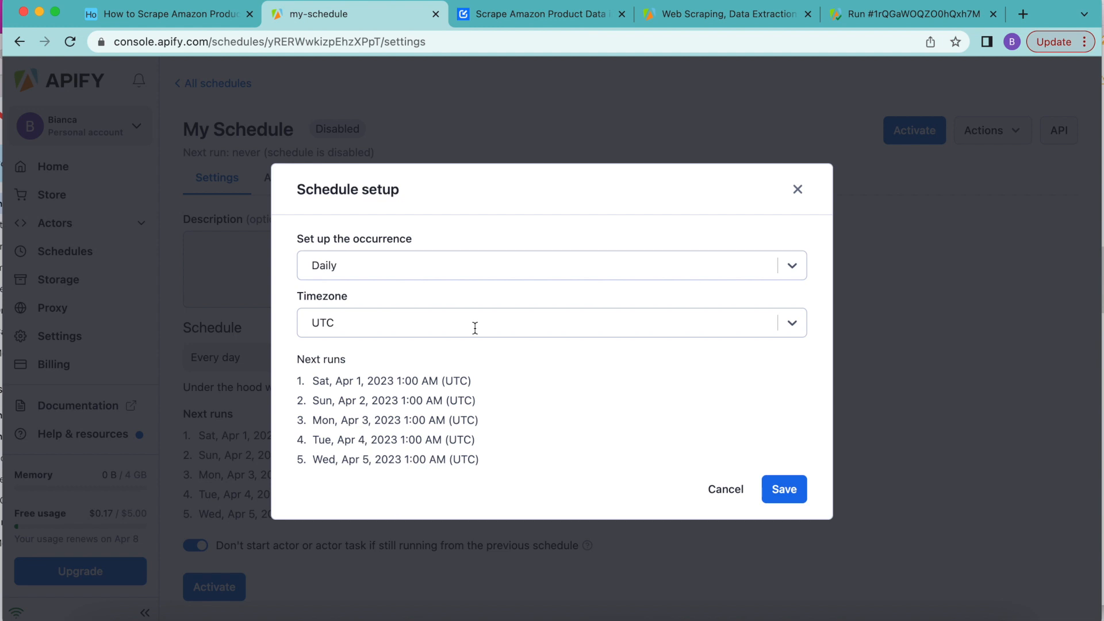
left_click(801, 498)
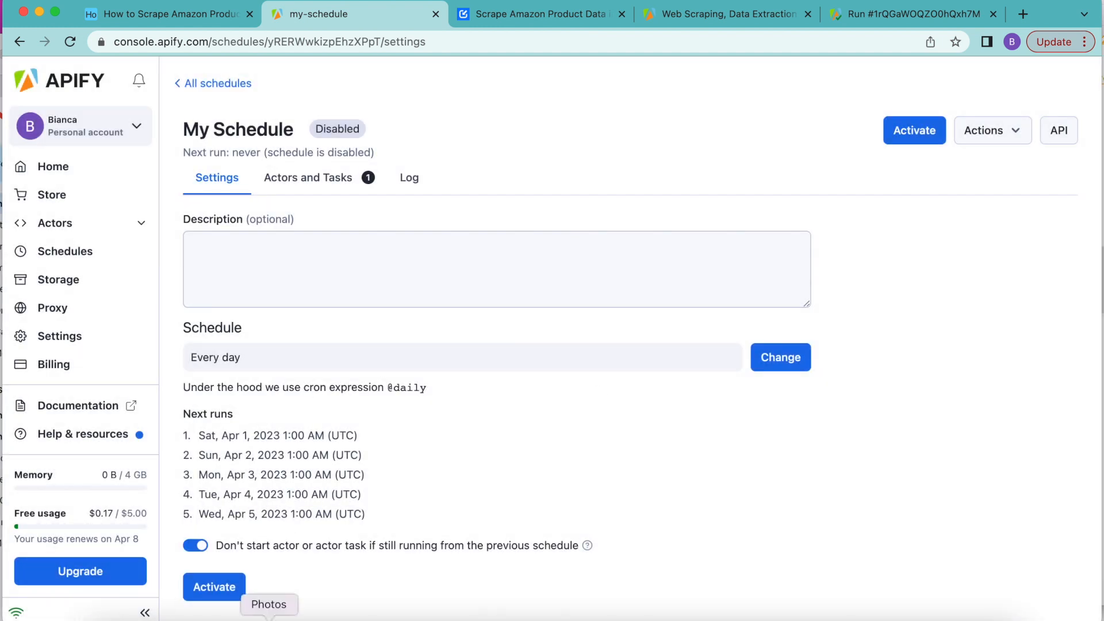
left_click(212, 588)
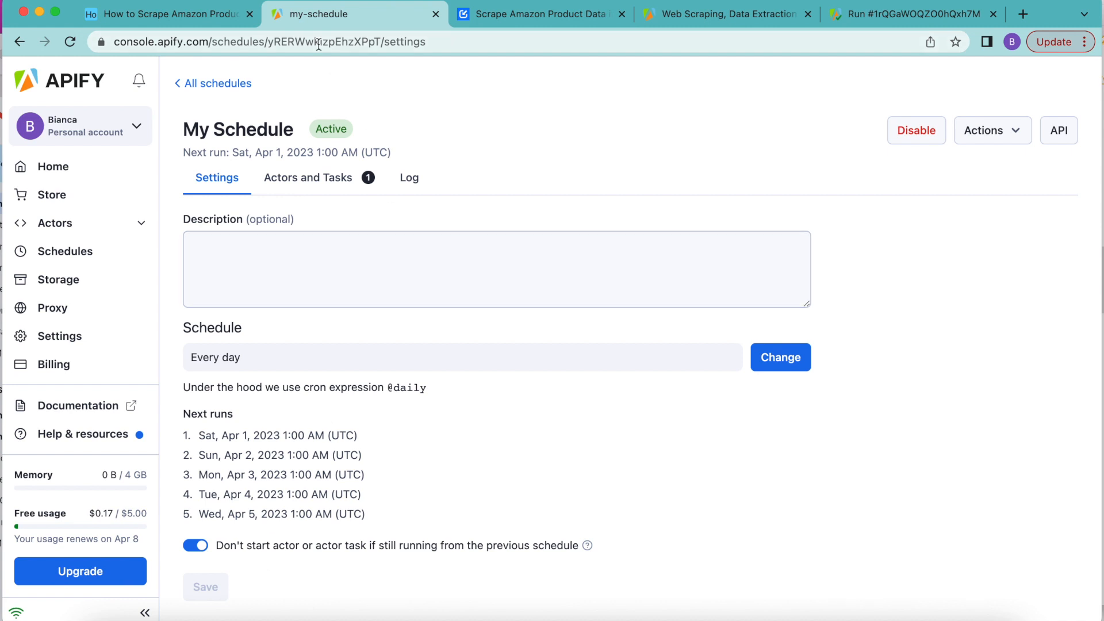
Step: Switch to Airtable and open the Fetch Amazon Product Info request in the full-screen Data Fetcher extension
left_click(212, 16)
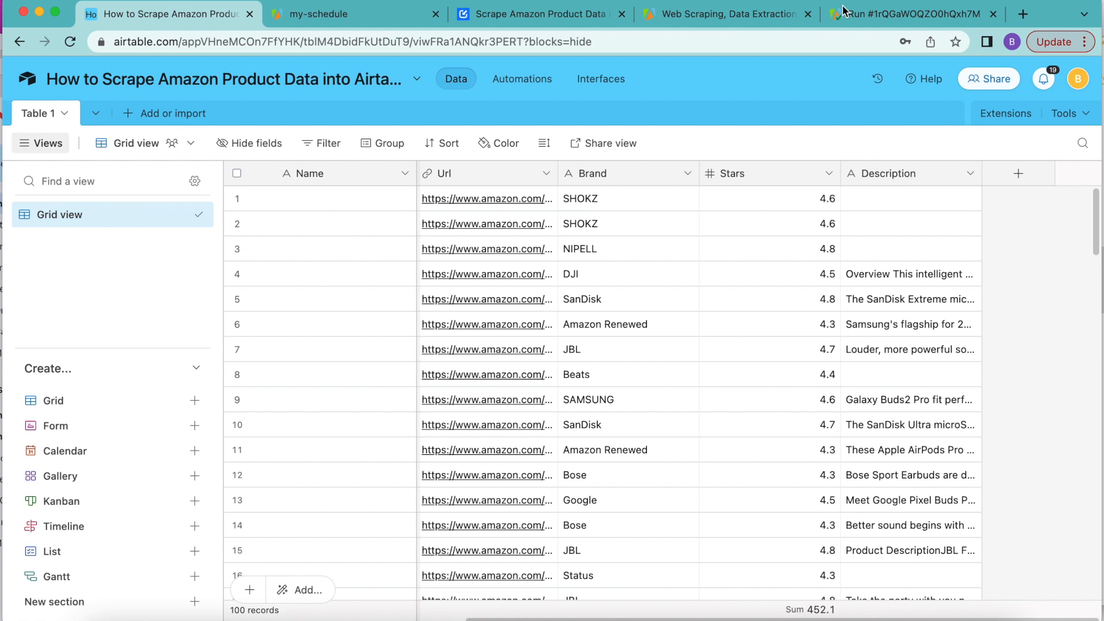
left_click(988, 112)
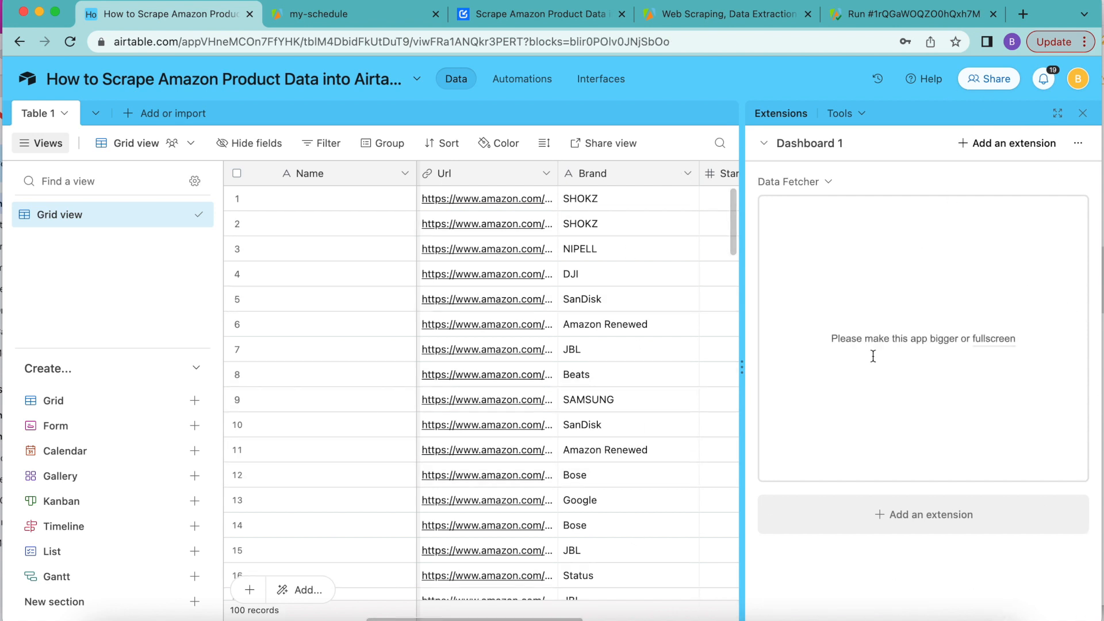
left_click(985, 339)
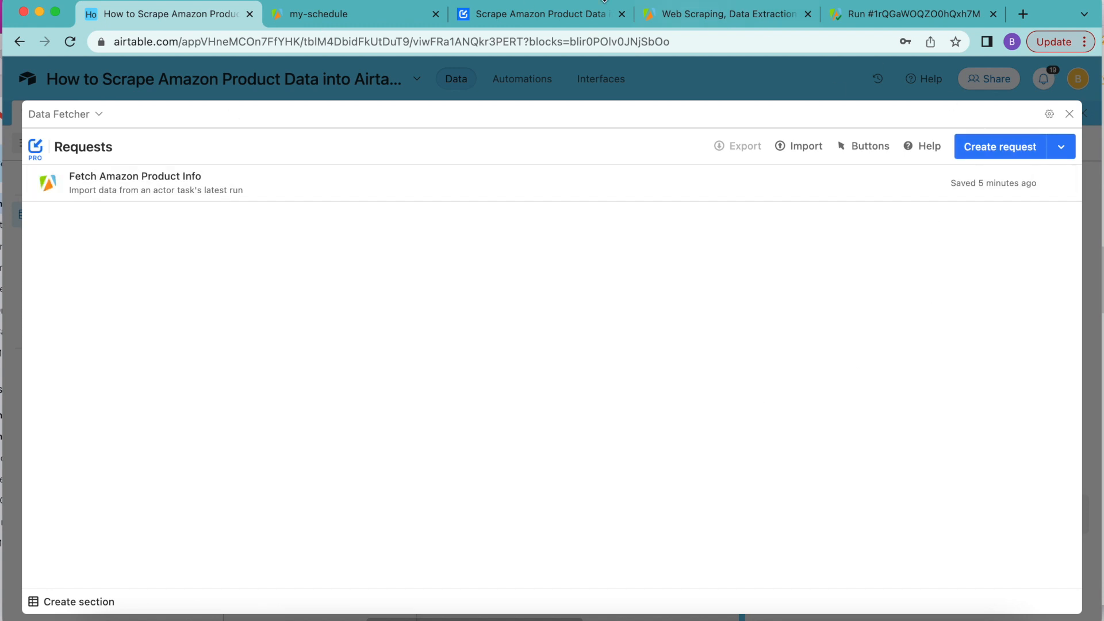
left_click(158, 184)
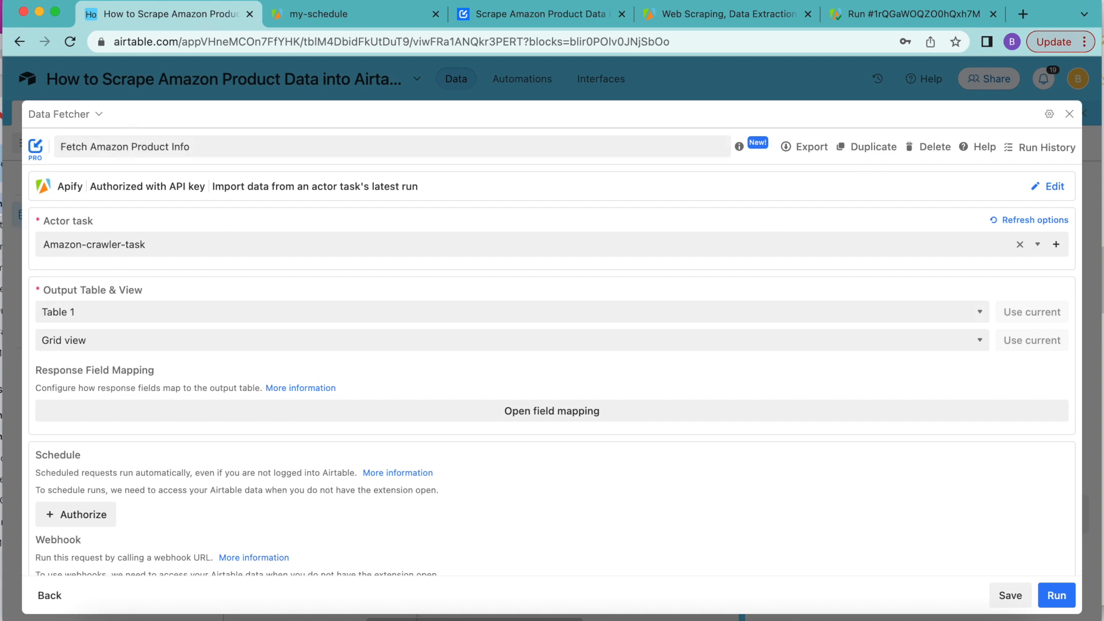
Step: Authorize Data Fetcher for scheduled runs, granting access to all current and future bases in all current and future workspaces
scroll(395, 393, "down", 2)
scroll(395, 393, "down", 1)
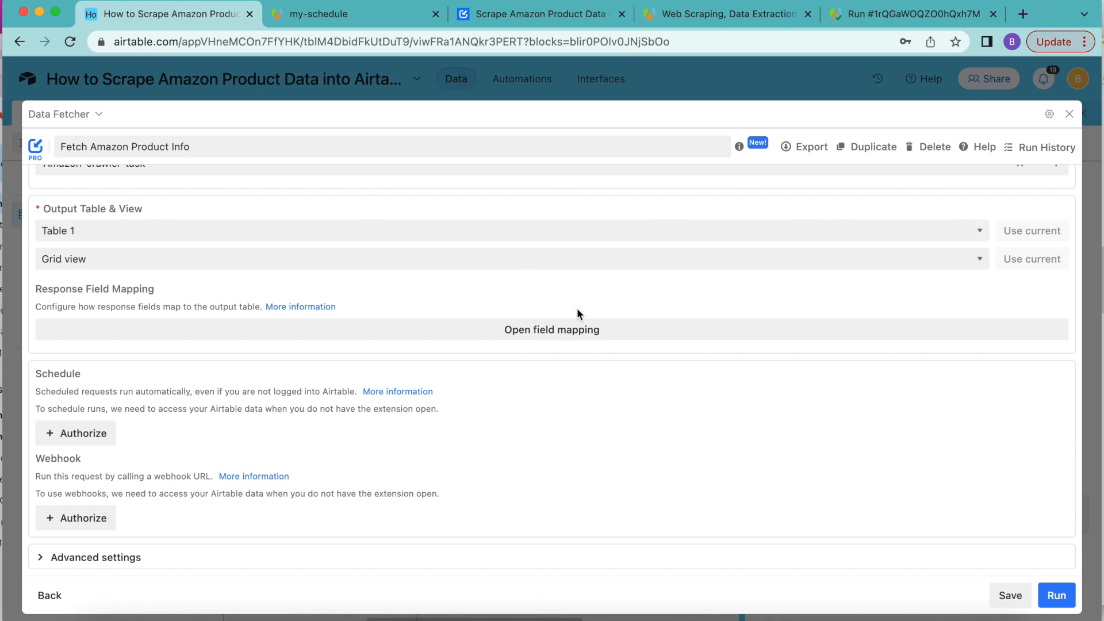
left_click(70, 435)
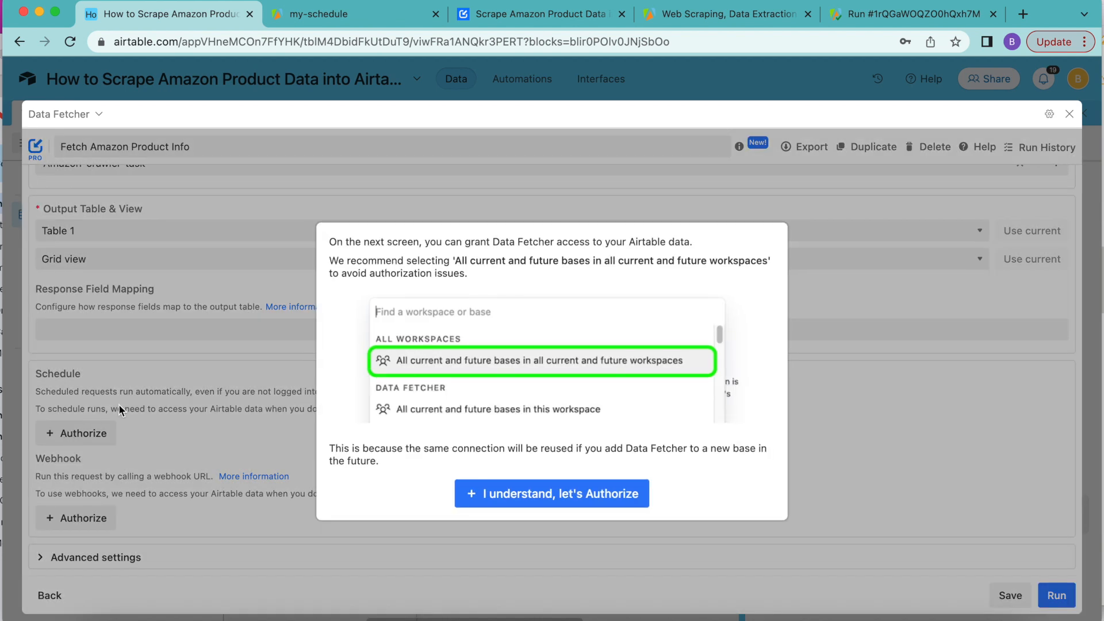
left_click(468, 498)
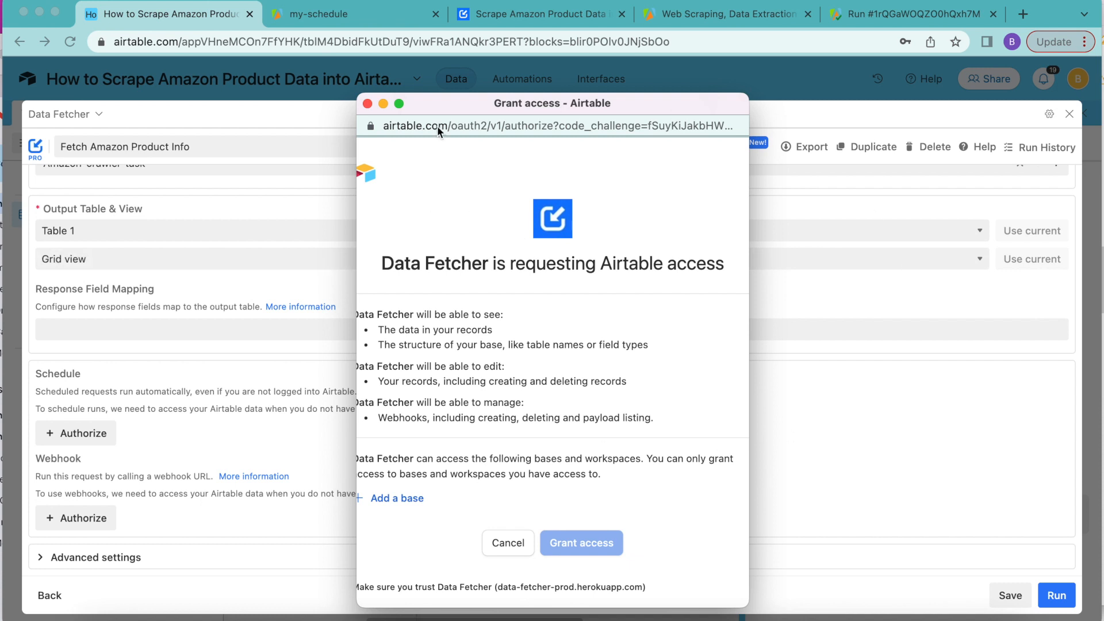
left_click(403, 500)
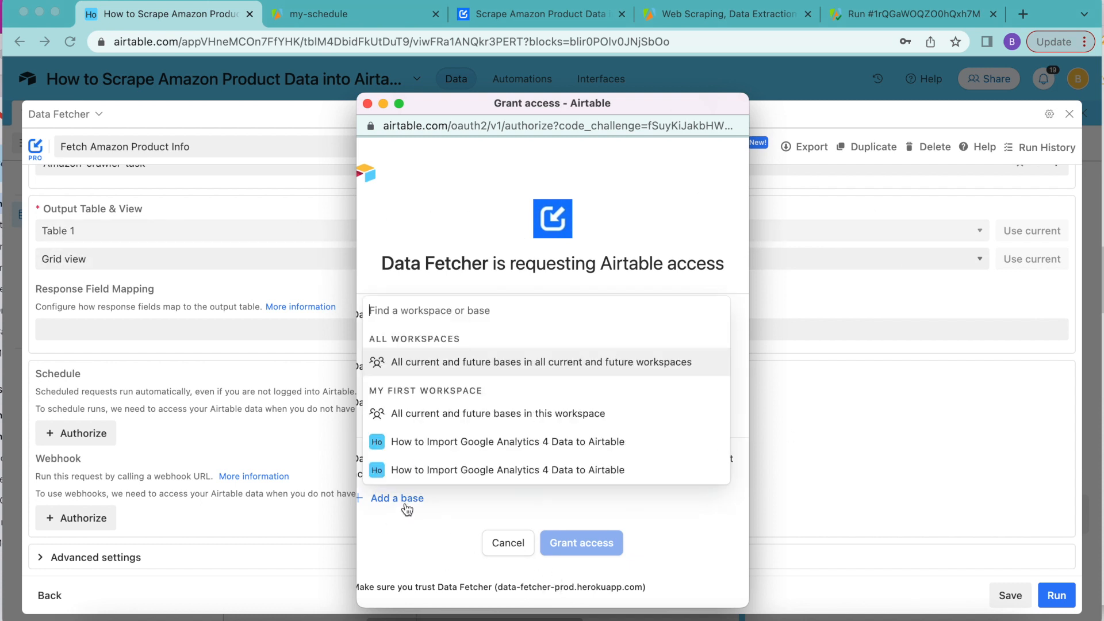
left_click(418, 367)
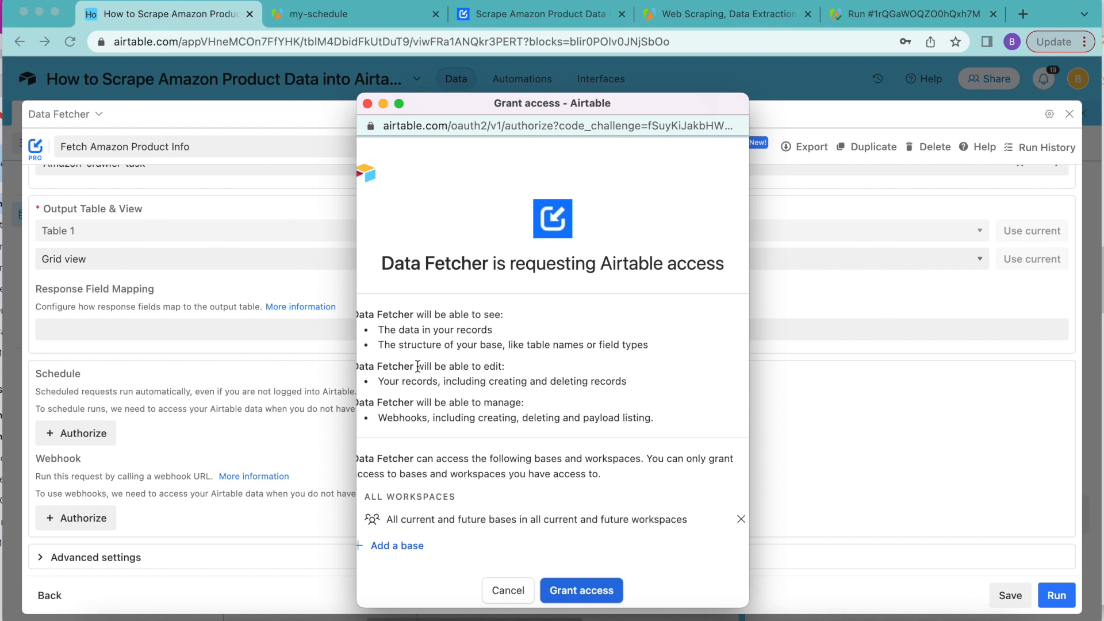
left_click(613, 585)
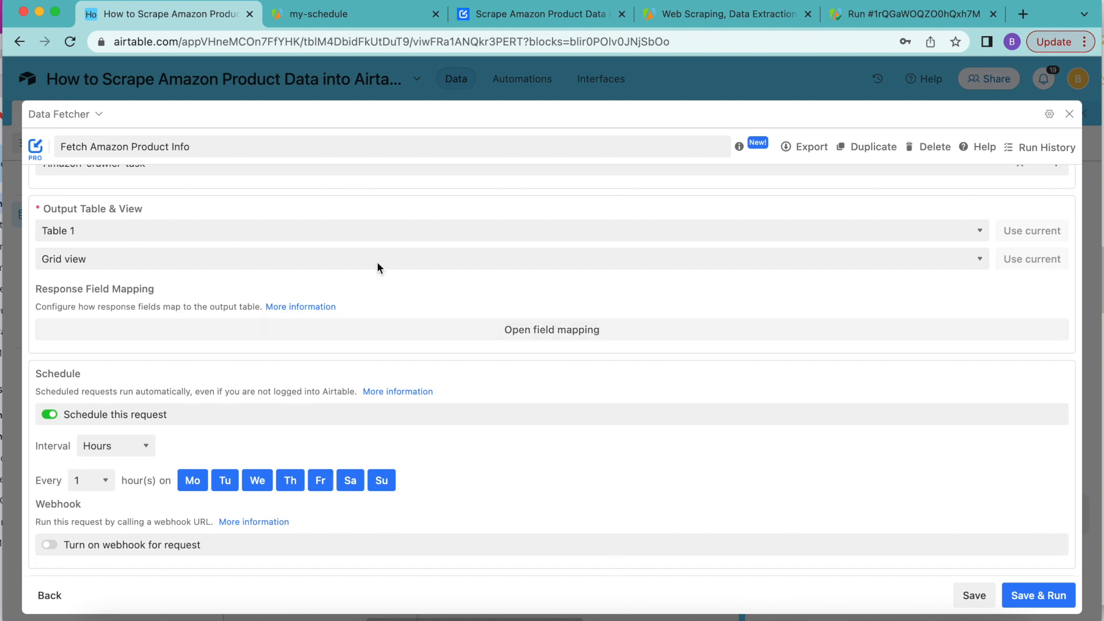
Step: Schedule the request to run every 1 hour on all weekdays and weekends, save it, and close the extension
left_click(55, 413)
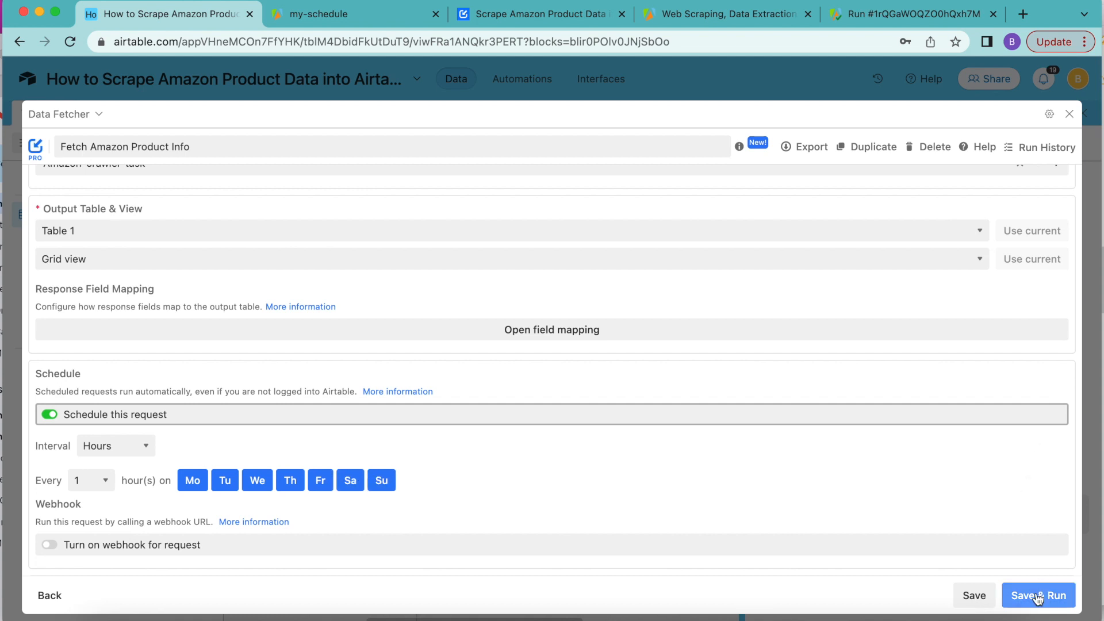
left_click(974, 596)
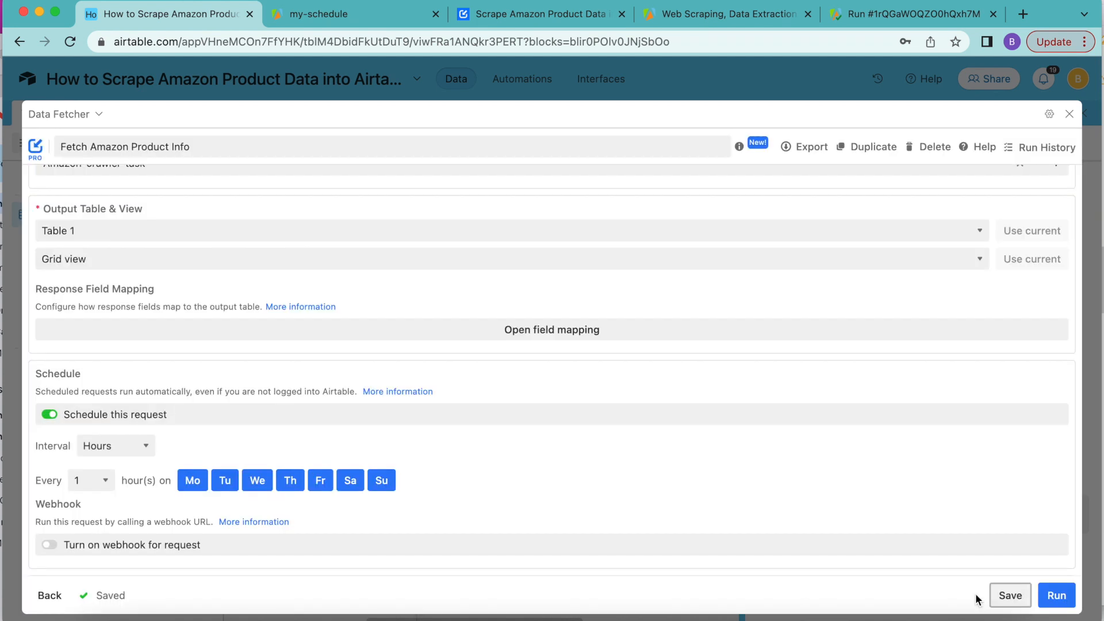
left_click(1069, 114)
left_click(1083, 117)
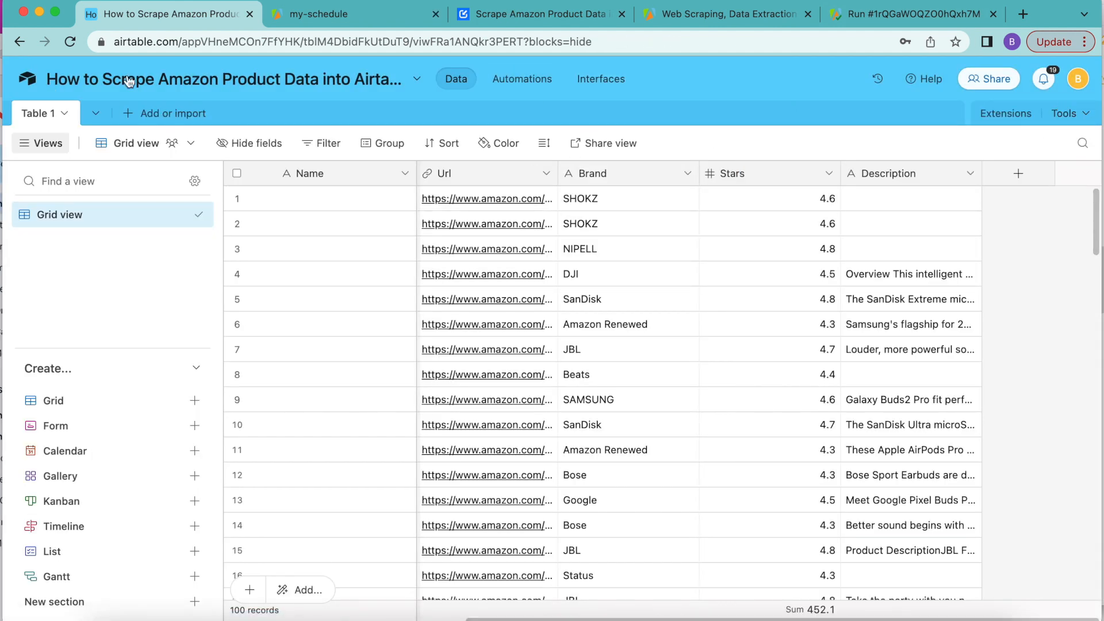
Step: Look through the Data Fetcher blog article on scraping Amazon product data into Airtable, and return to the Airtable base
left_click(495, 17)
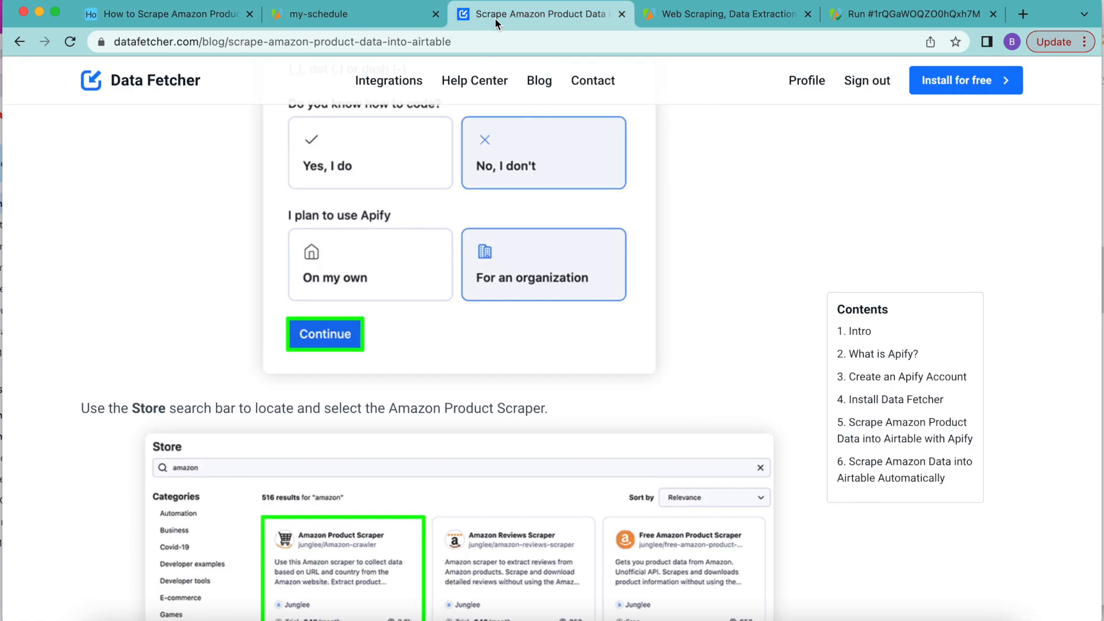
scroll(519, 229, "up", 20)
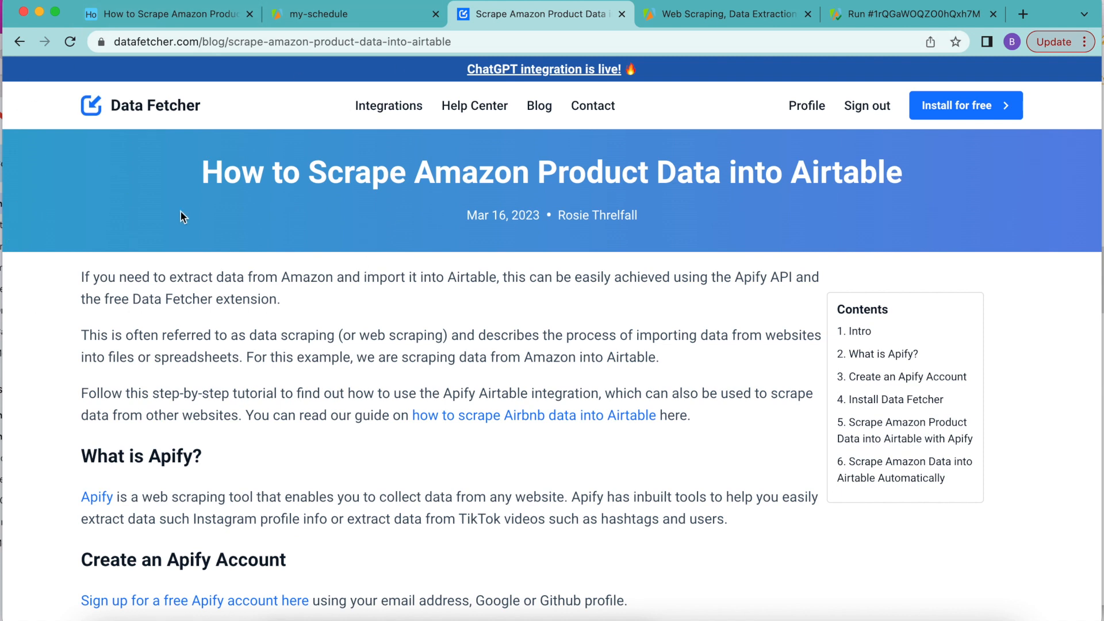
scroll(229, 340, "down", 10)
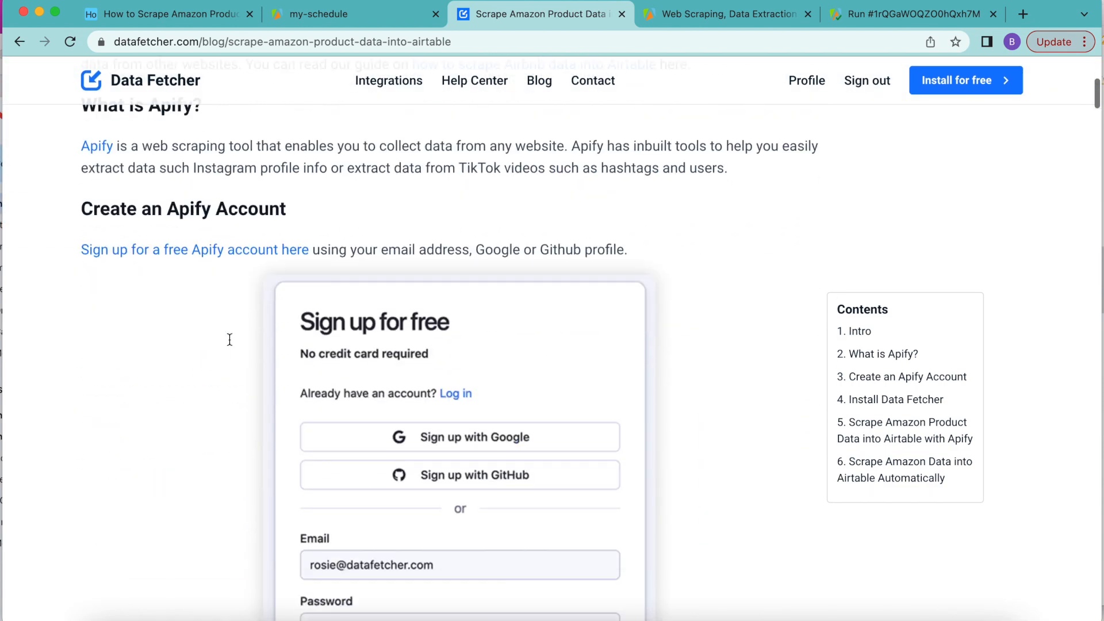
scroll(229, 340, "down", 15)
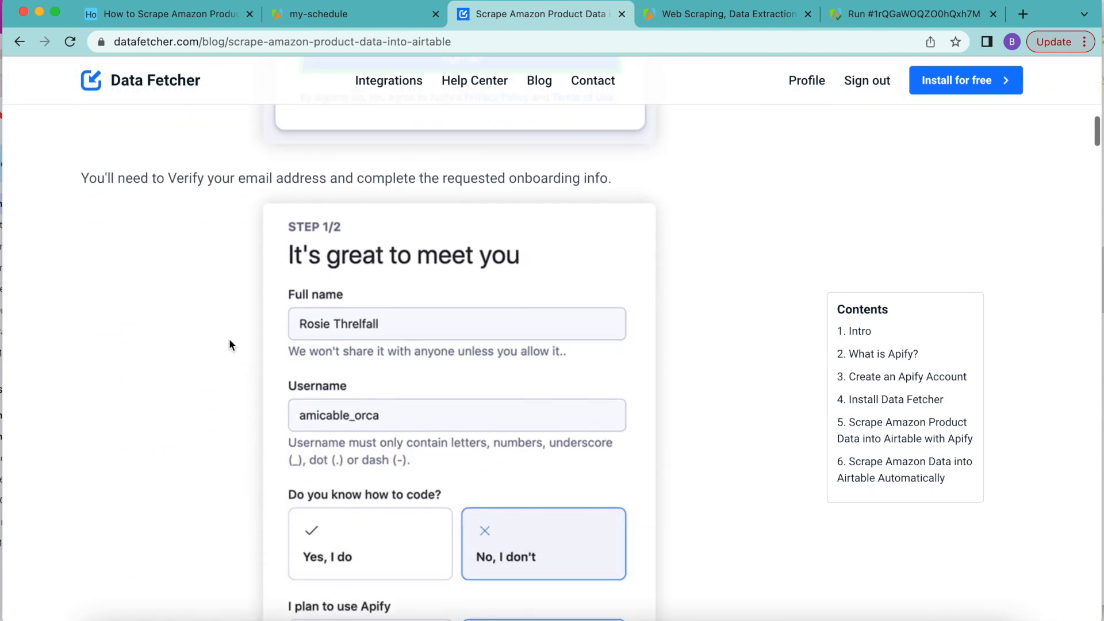
scroll(229, 344, "down", 15)
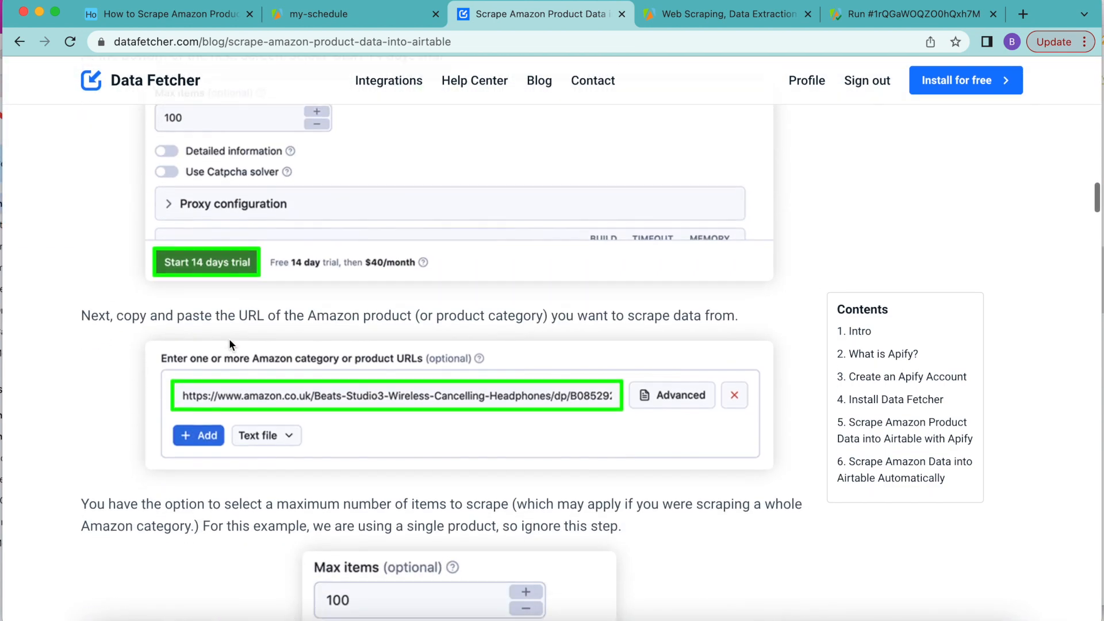
scroll(229, 341, "down", 15)
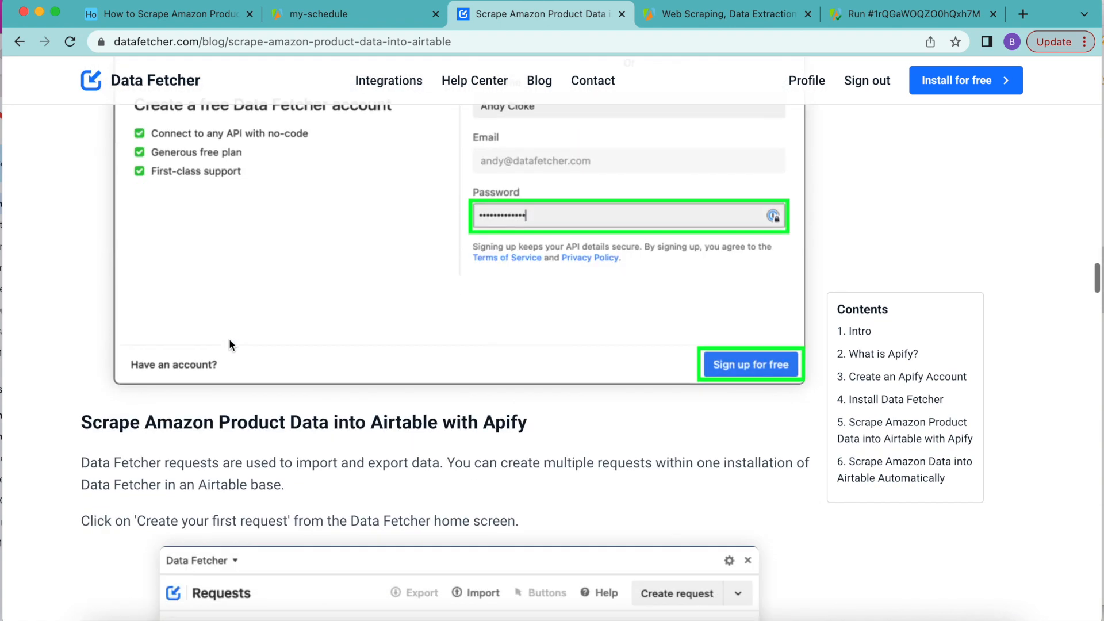
left_click(178, 20)
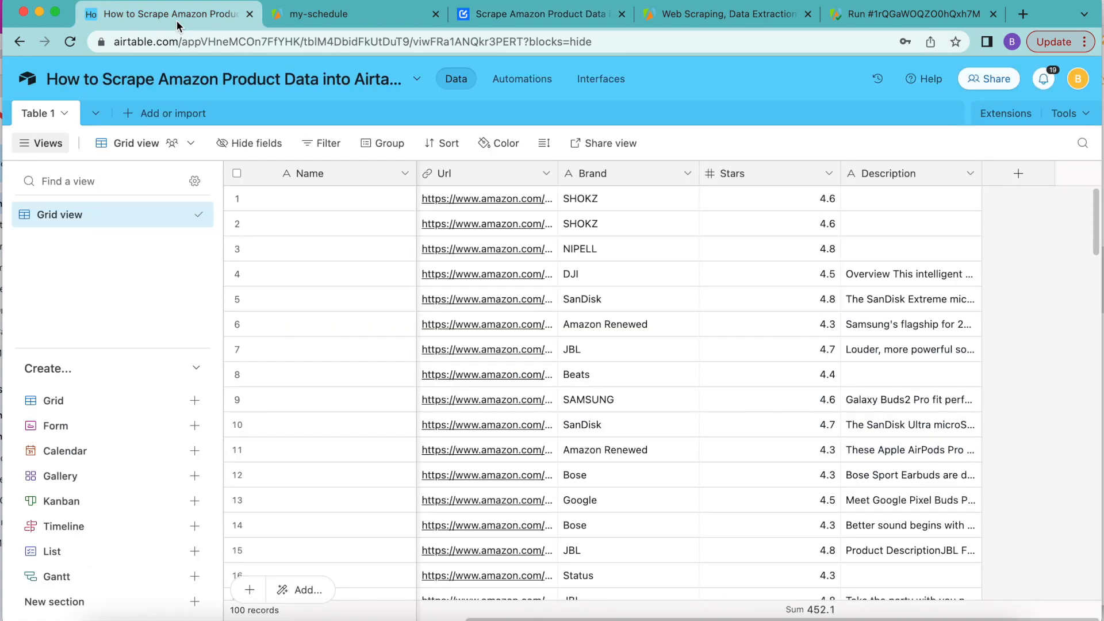